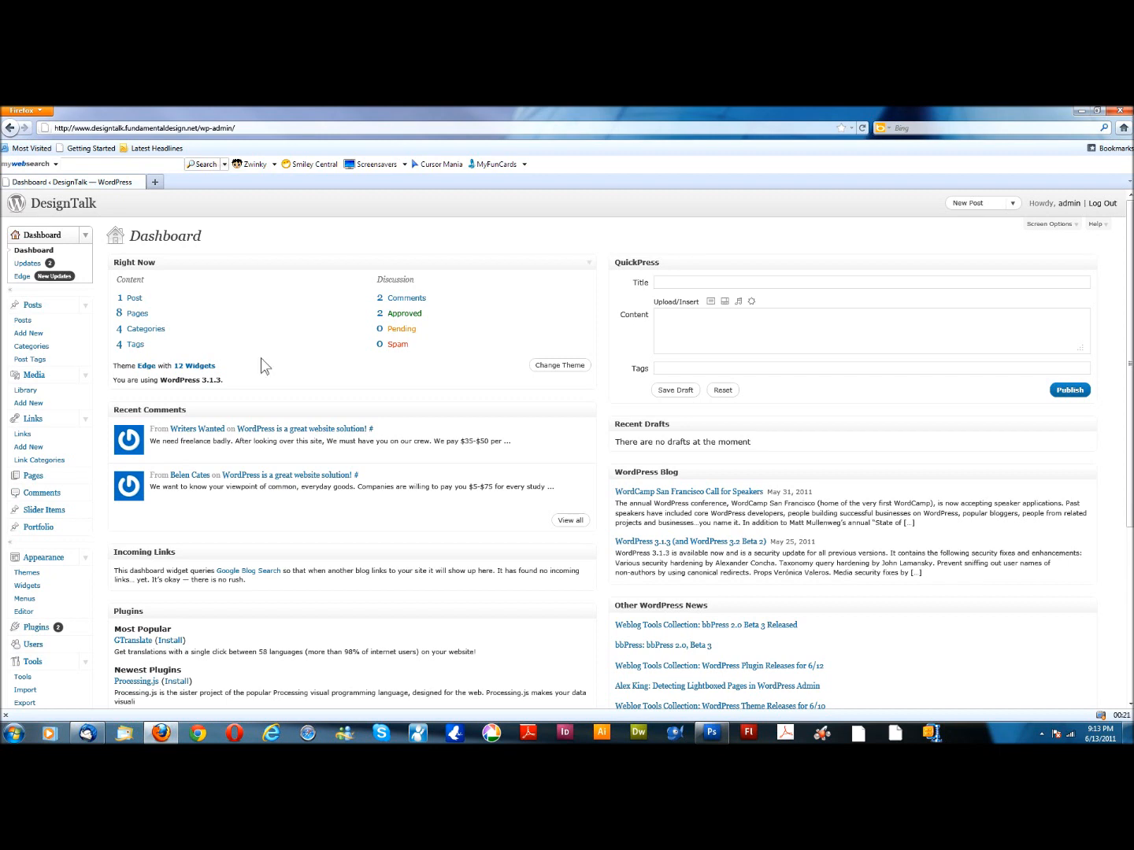
# Open the Media Library and look through its first page of uploaded files.
pyautogui.click(44, 381)
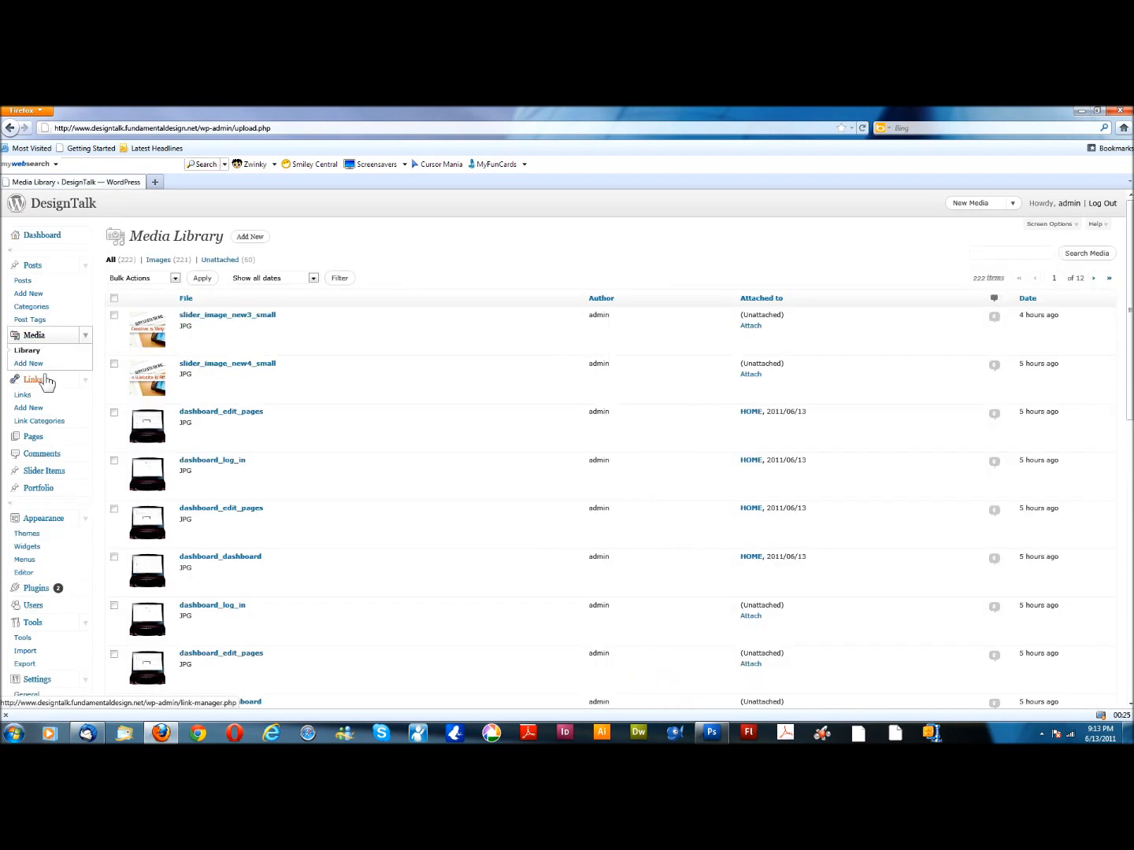
pyautogui.scroll(-4, 410, 557)
pyautogui.scroll(-5, 410, 557)
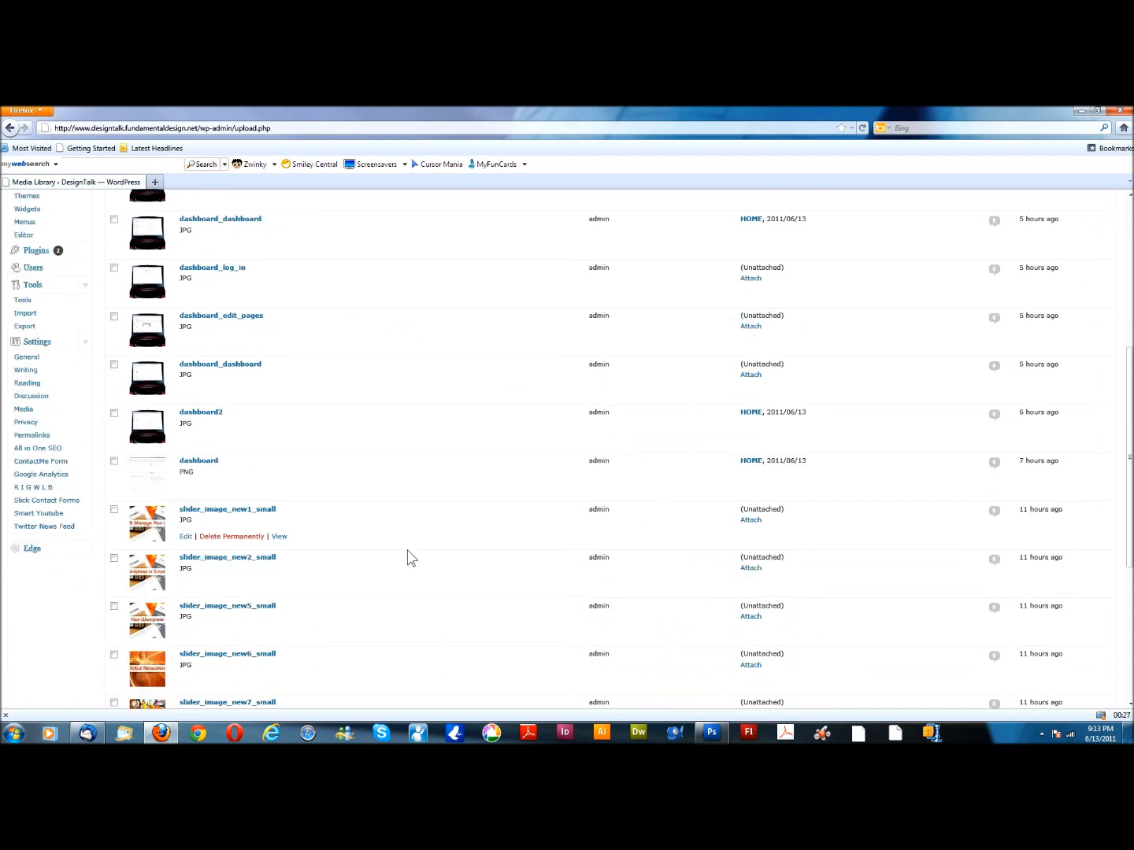
pyautogui.scroll(-3, 410, 558)
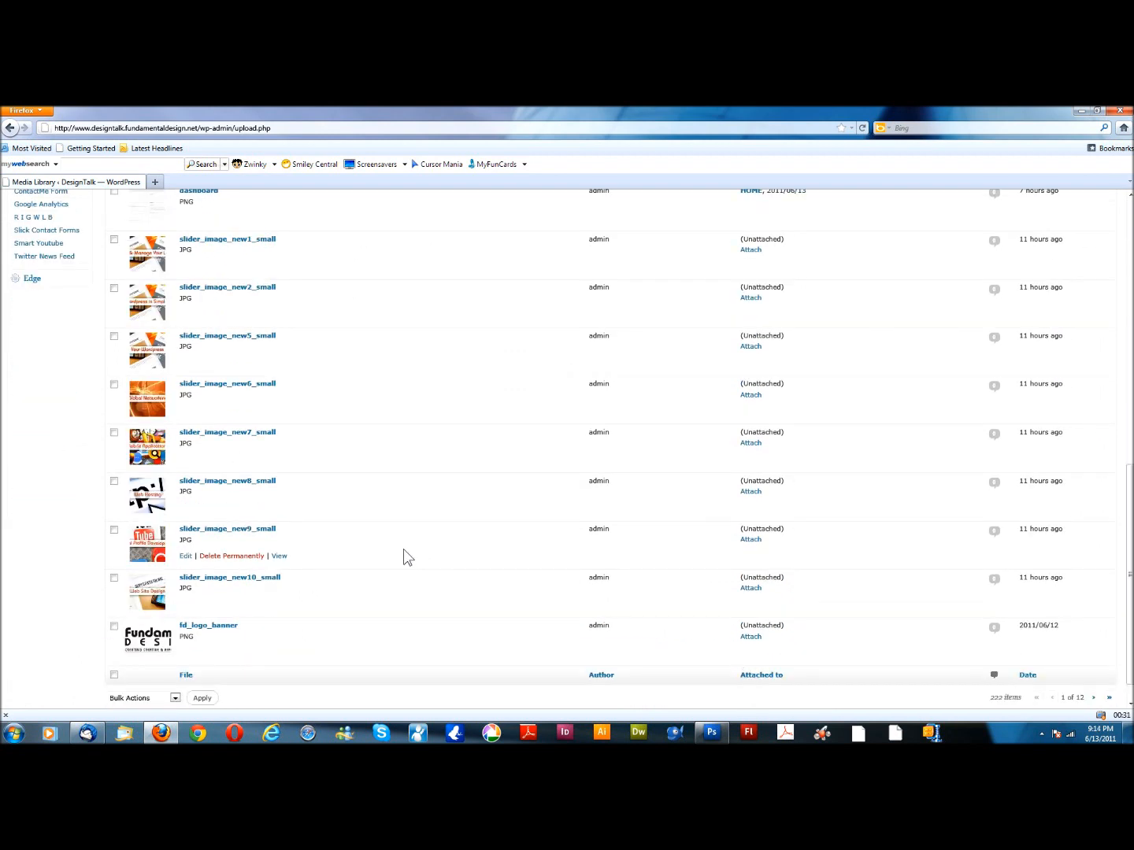
pyautogui.scroll(10, 407, 557)
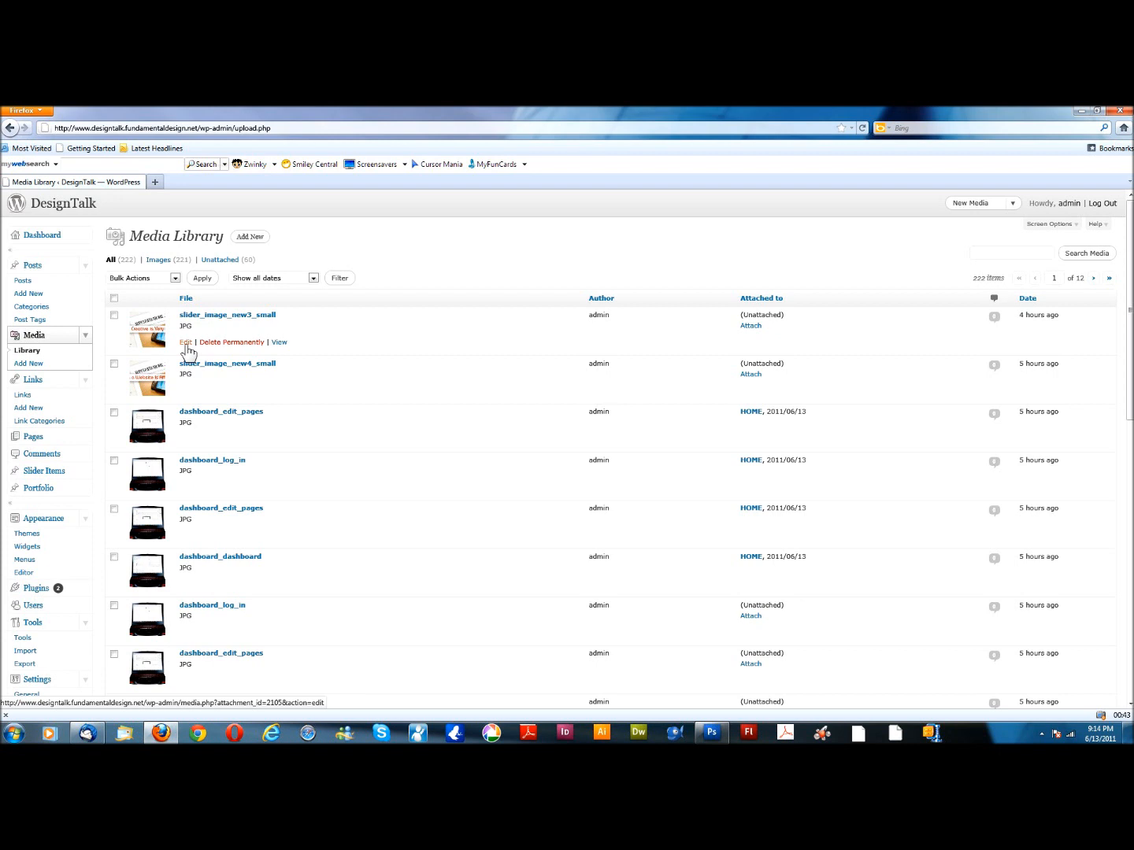
# Open slider_image_new3_small for editing, show its image scaling options and select its file URL.
pyautogui.click(188, 344)
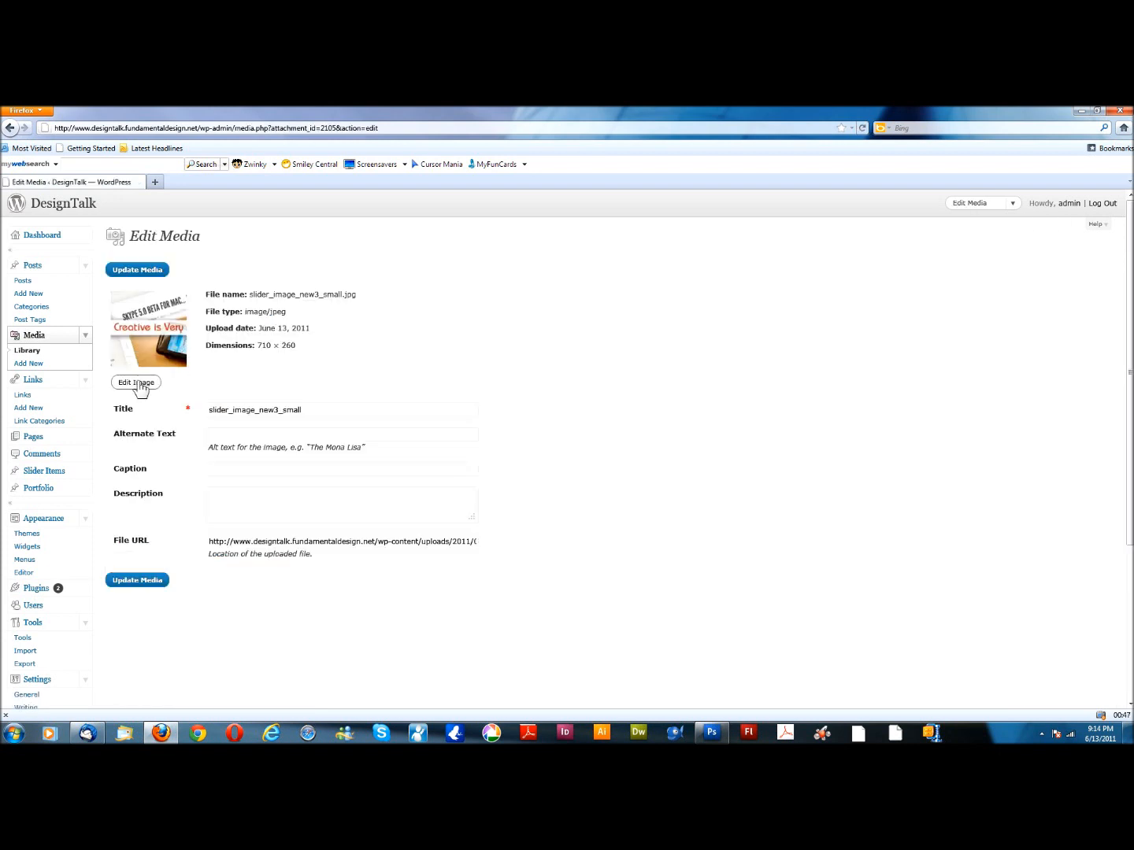
pyautogui.click(138, 384)
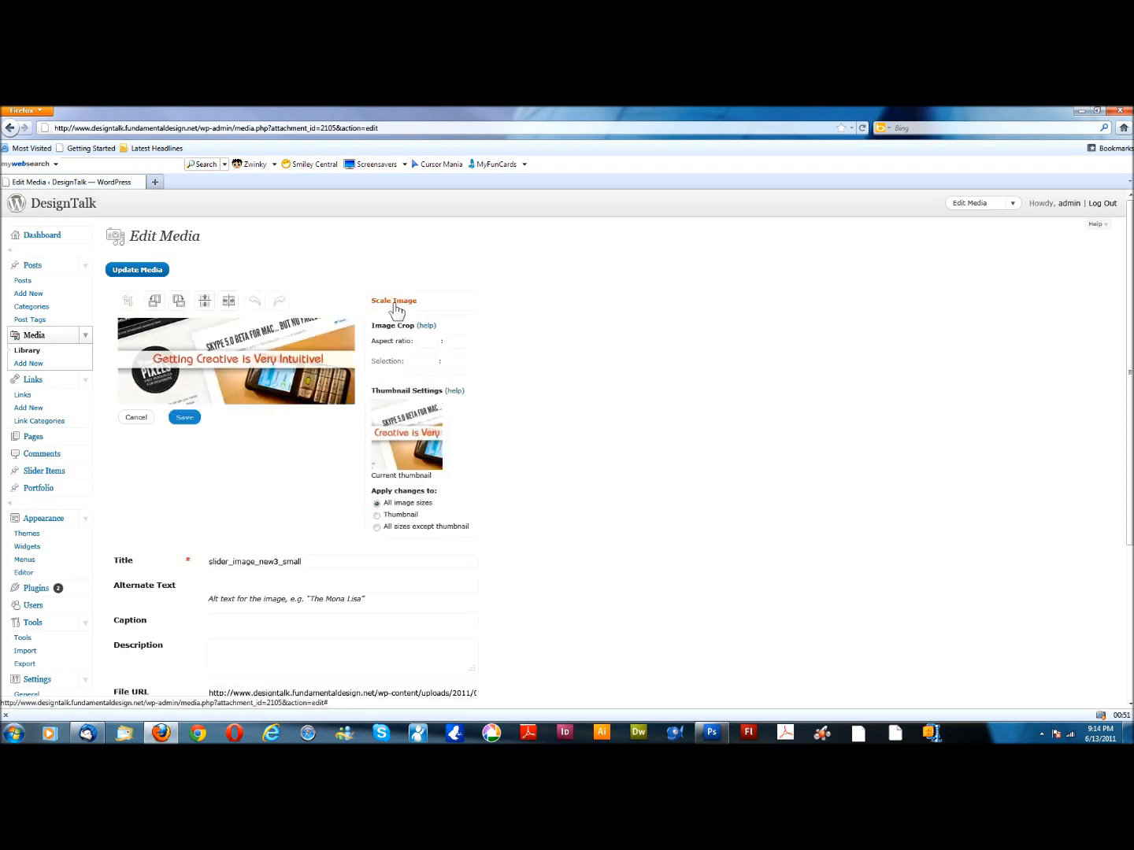
pyautogui.click(396, 304)
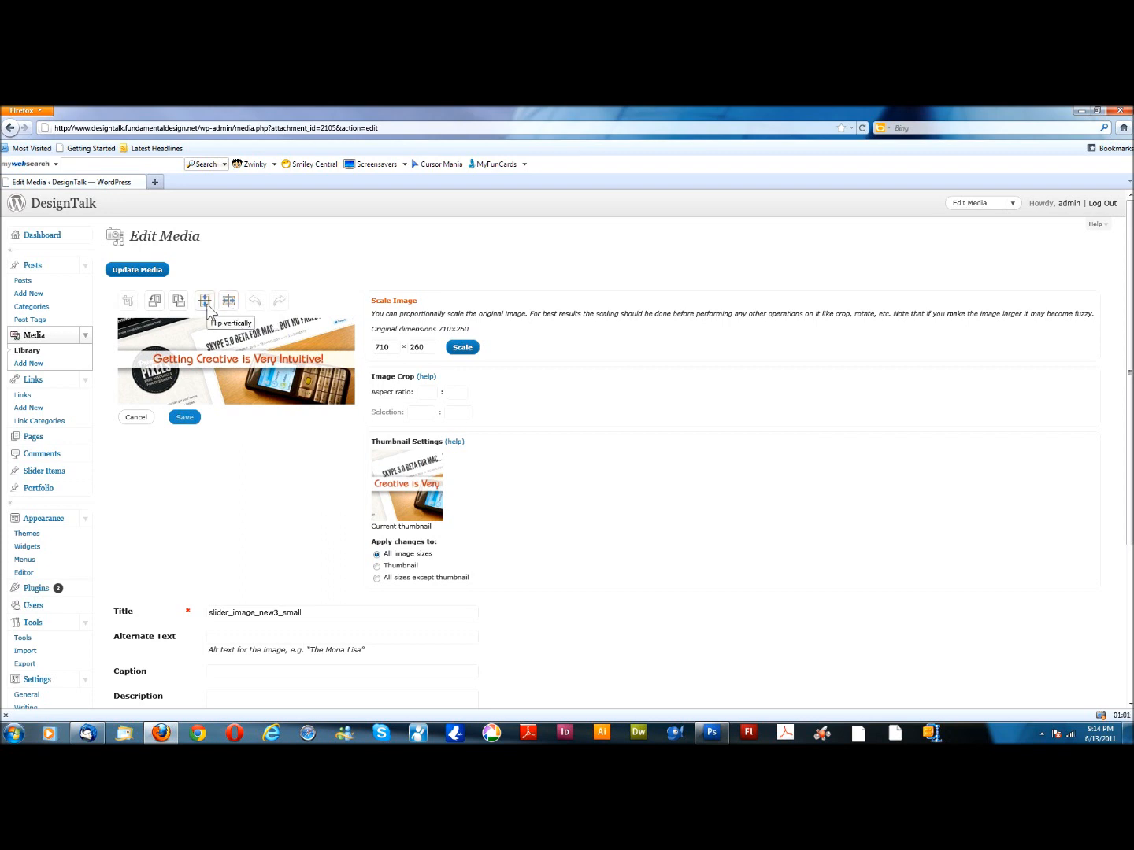
pyautogui.scroll(-3, 250, 517)
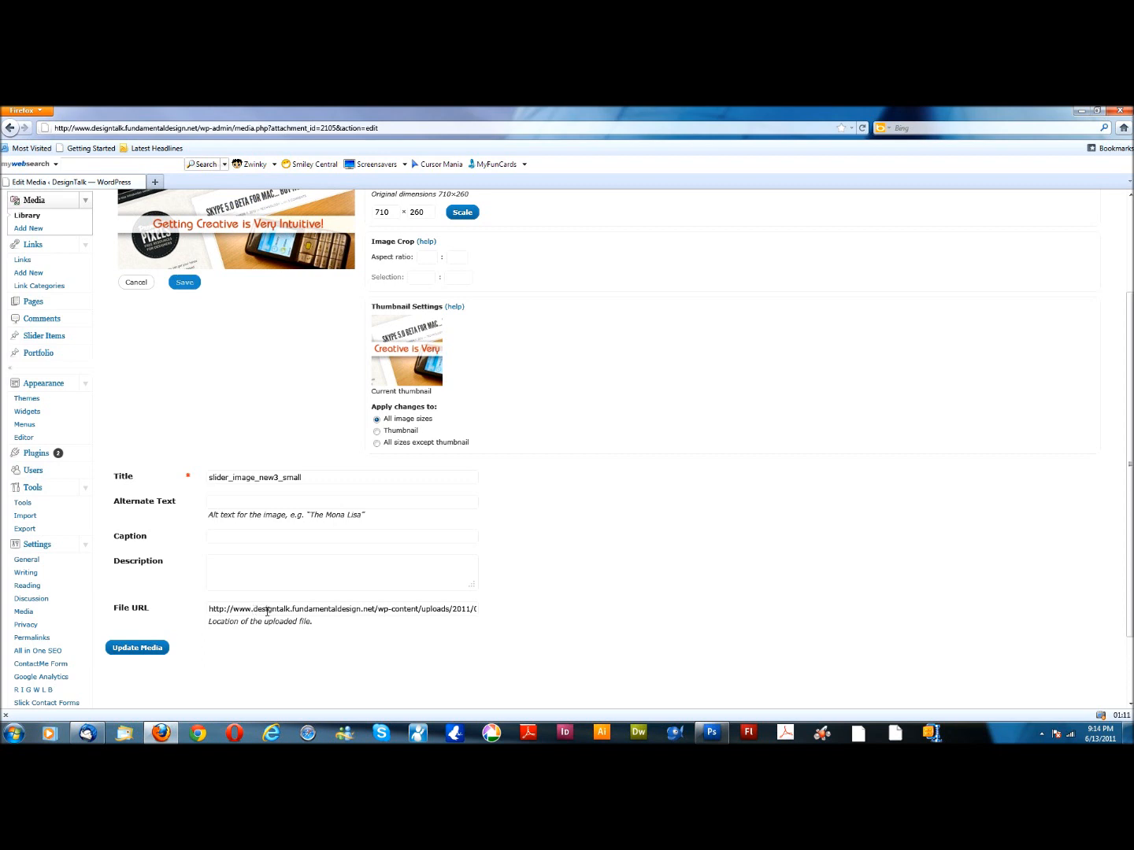
pyautogui.tripleClick(267, 613)
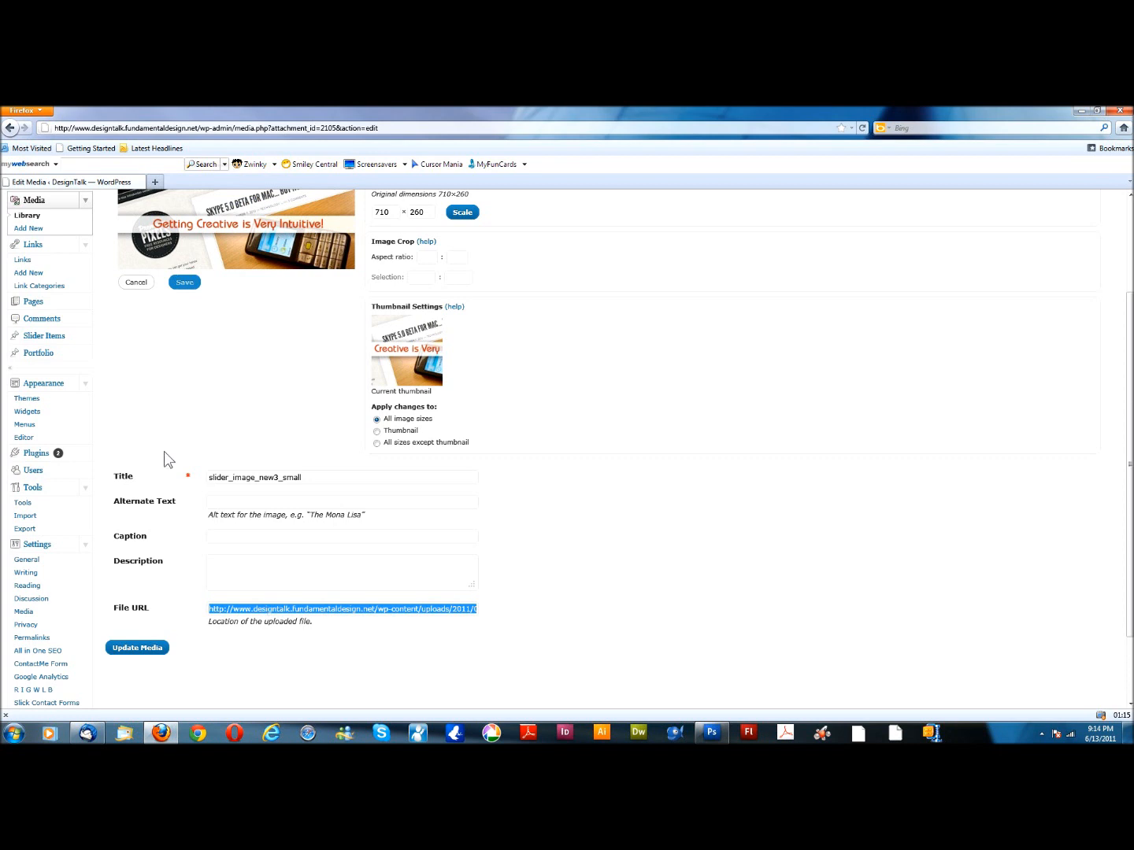
pyautogui.scroll(3, 155, 442)
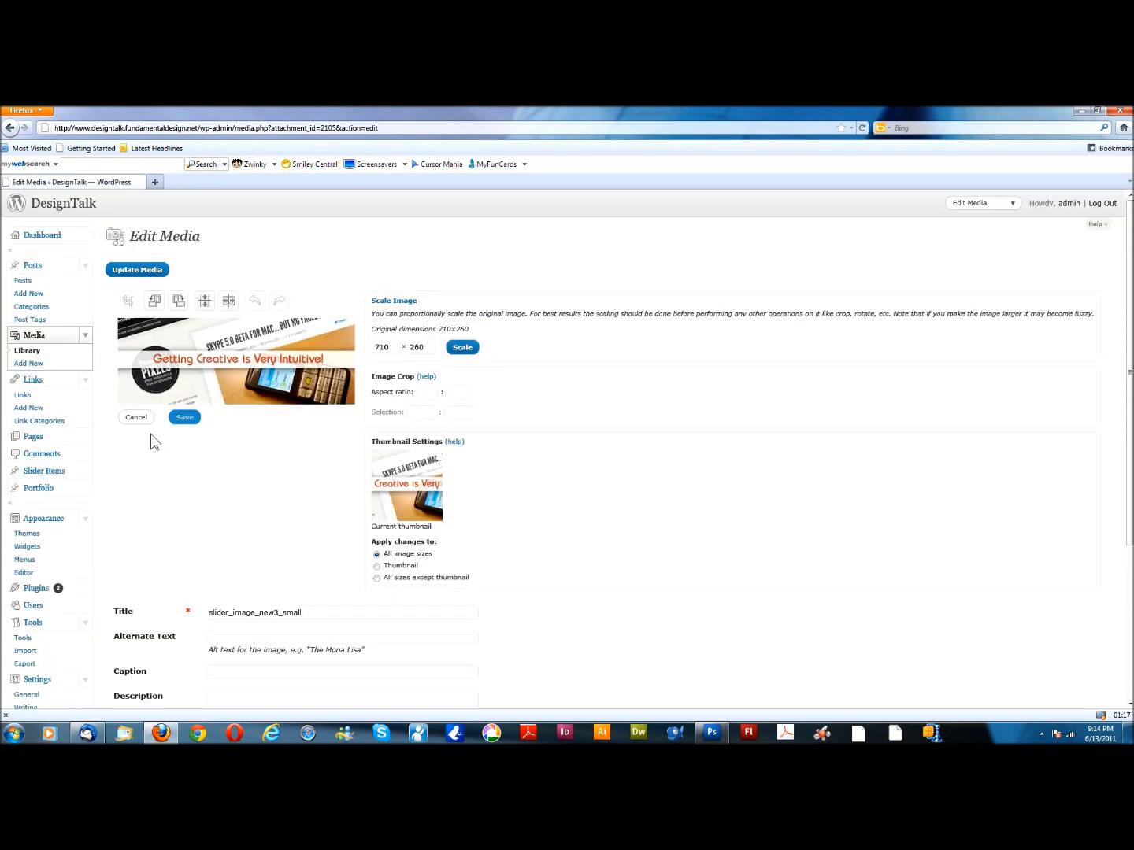
# Open the post "WordPress is a great website solution!" for editing and look through its content.
pyautogui.click(34, 271)
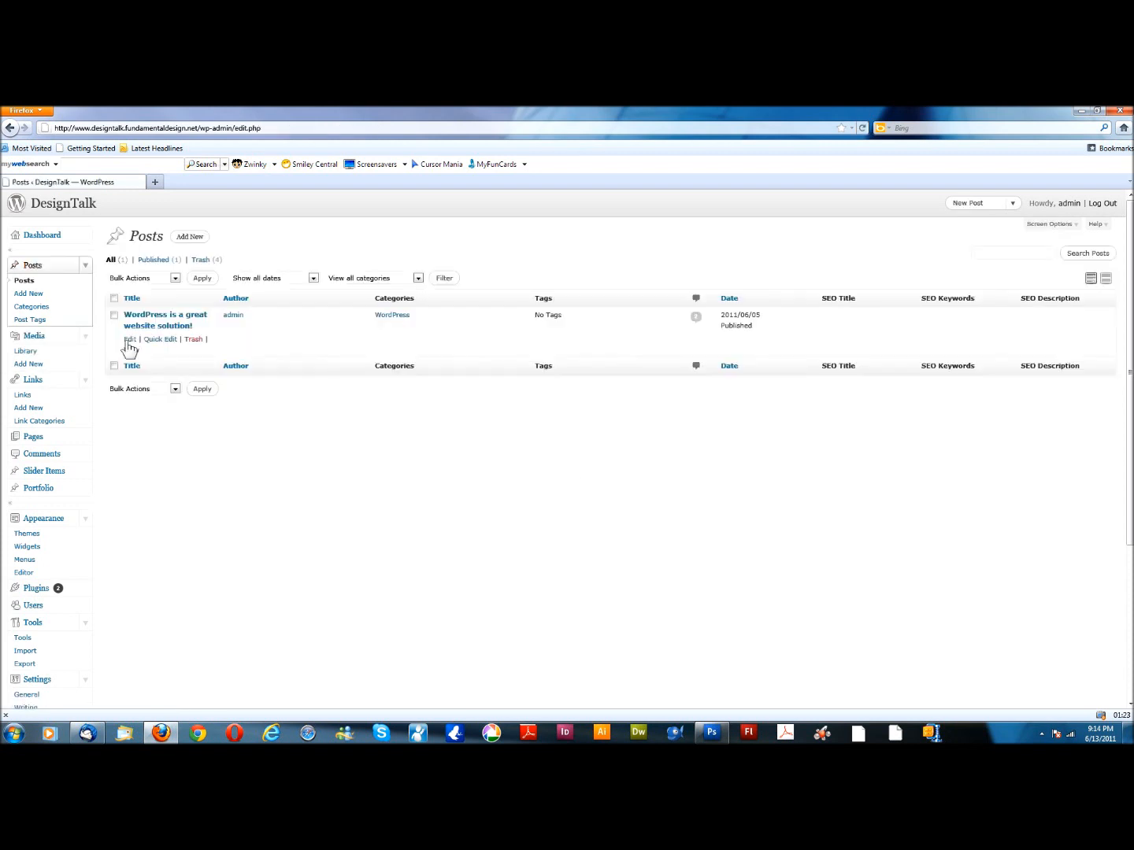
pyautogui.click(131, 343)
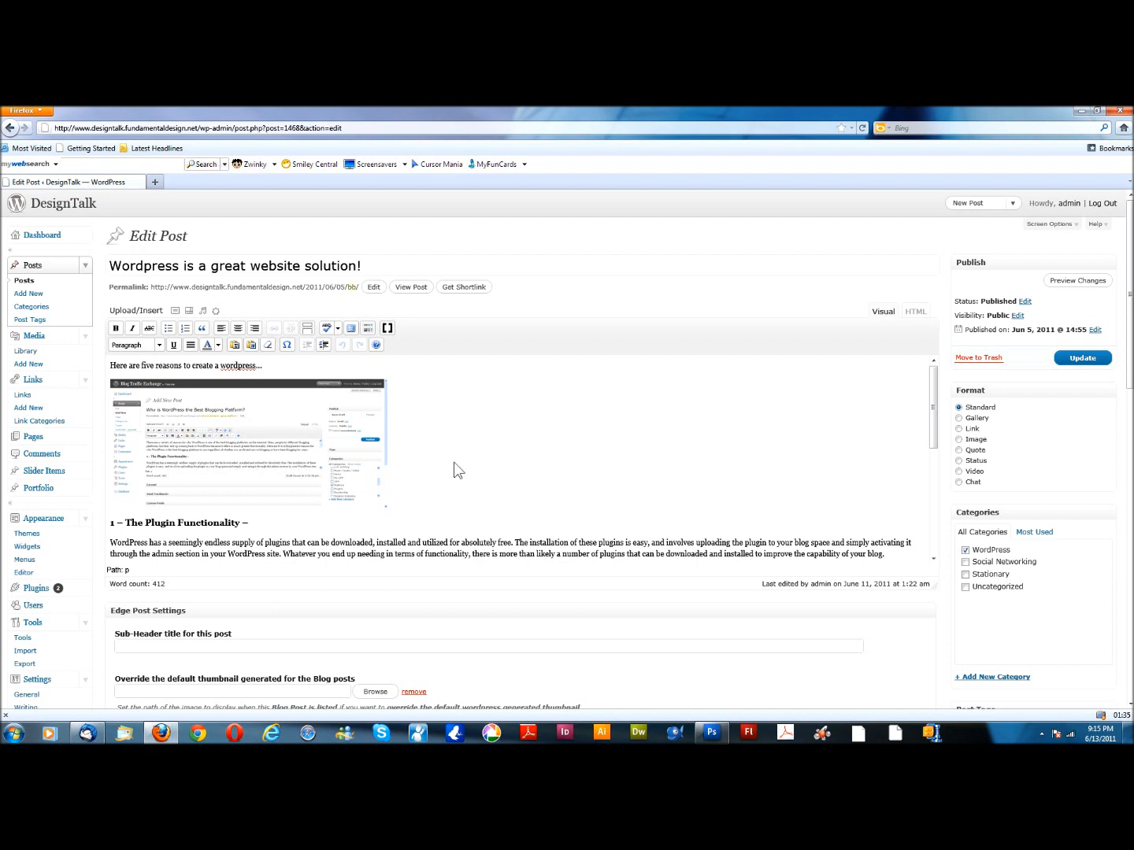
pyautogui.scroll(-10, 454, 471)
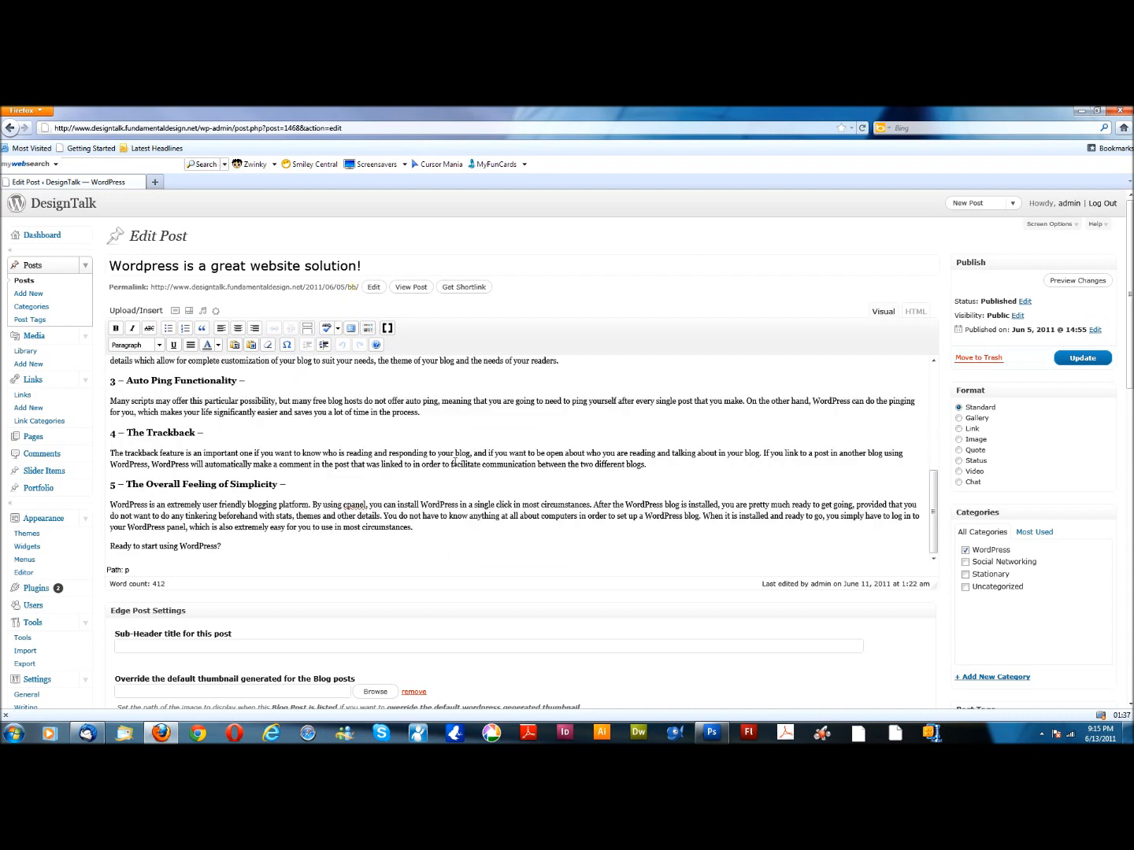
pyautogui.scroll(10, 454, 464)
# Select the screenshot image in the post and view the Add Media upload options, leaving without adding anything.
pyautogui.click(290, 439)
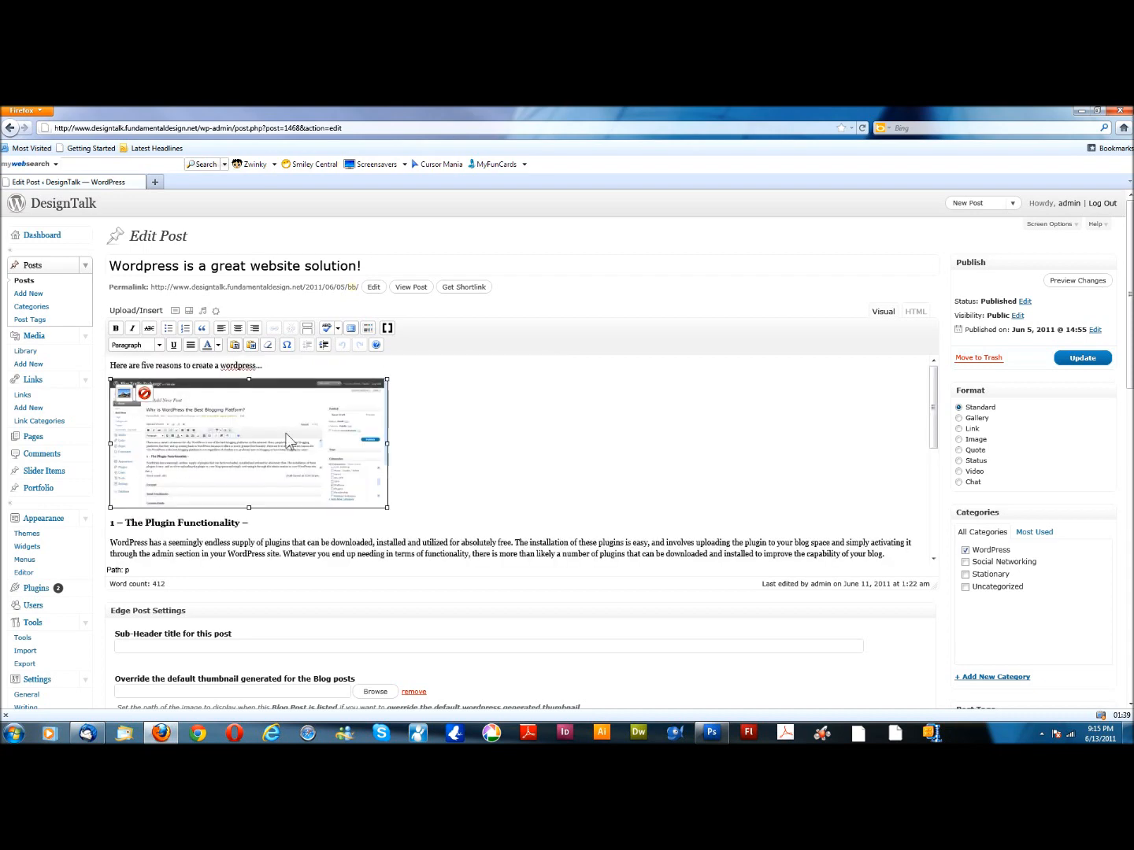
pyautogui.click(215, 311)
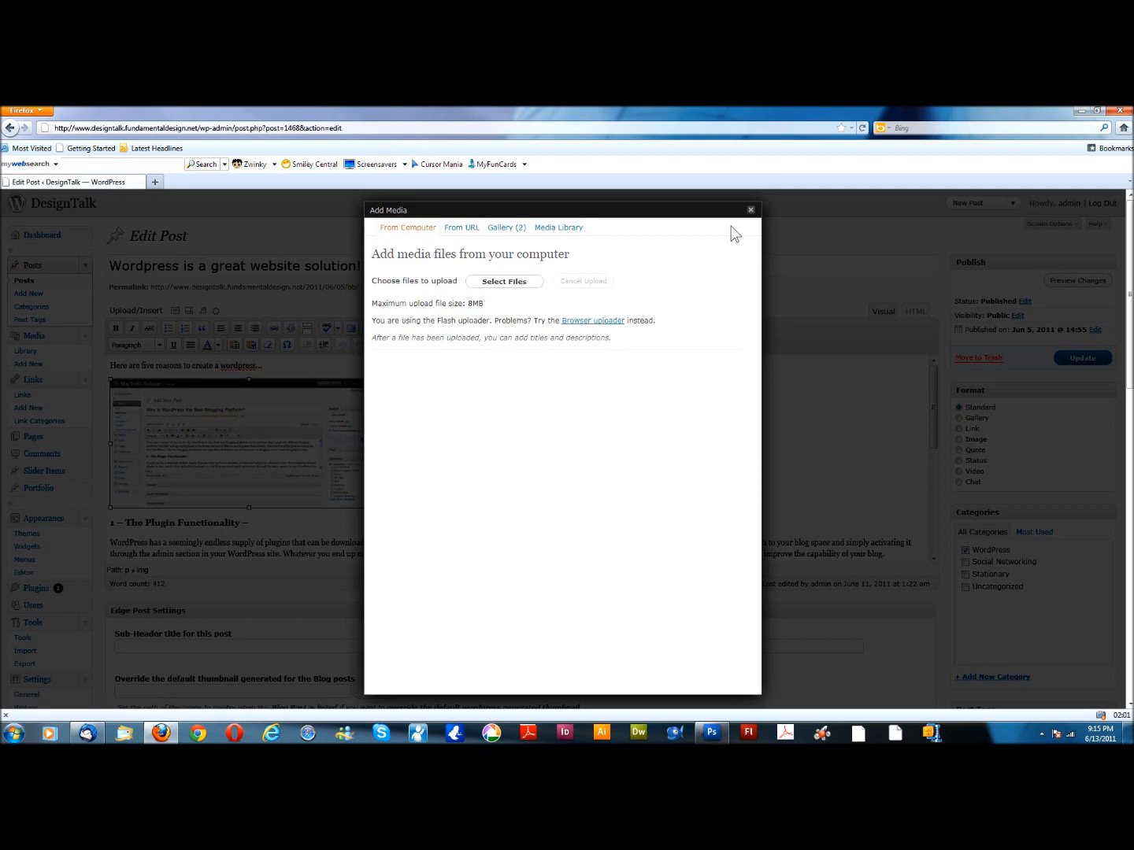
pyautogui.click(751, 211)
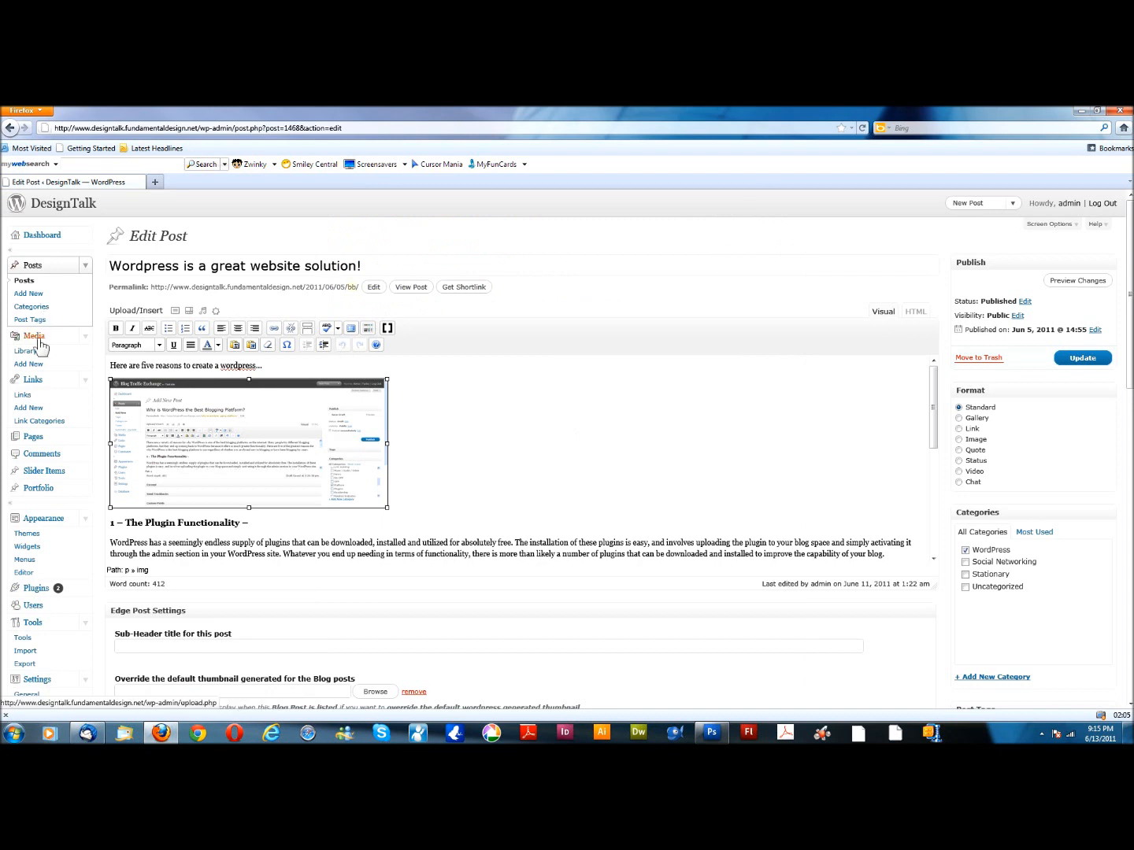
# Open the HOME page for editing and browse the available shortcodes, including maps, lightbox, information boxes and images, without adding one.
pyautogui.click(33, 439)
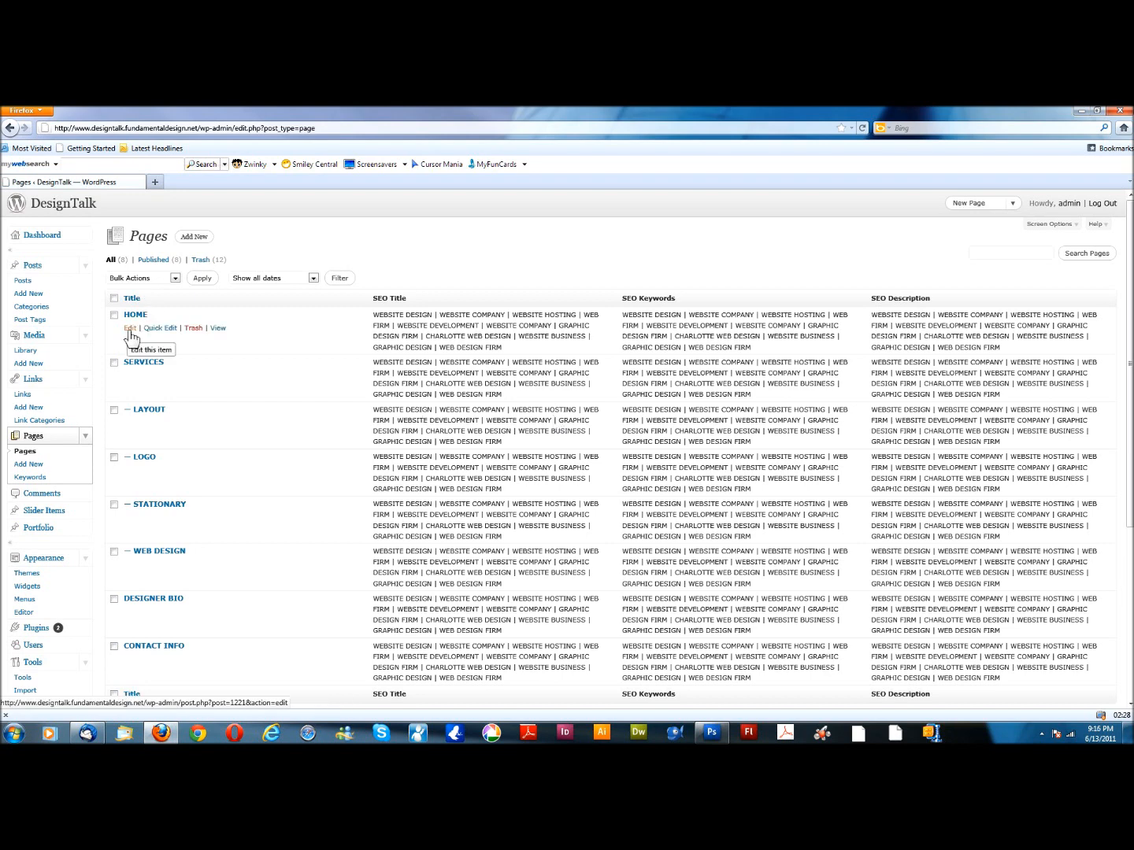
pyautogui.click(131, 329)
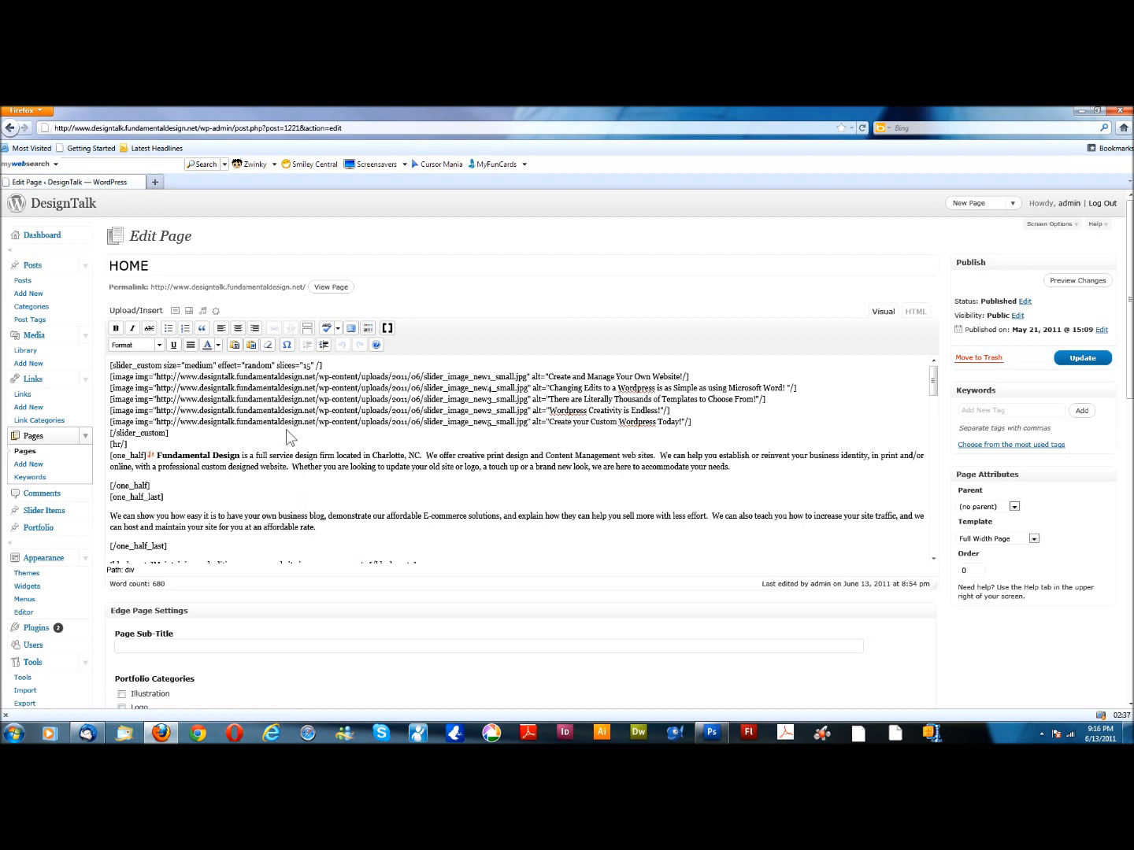
pyautogui.click(387, 331)
pyautogui.moveTo(640, 440); pyautogui.dragTo(640, 479)
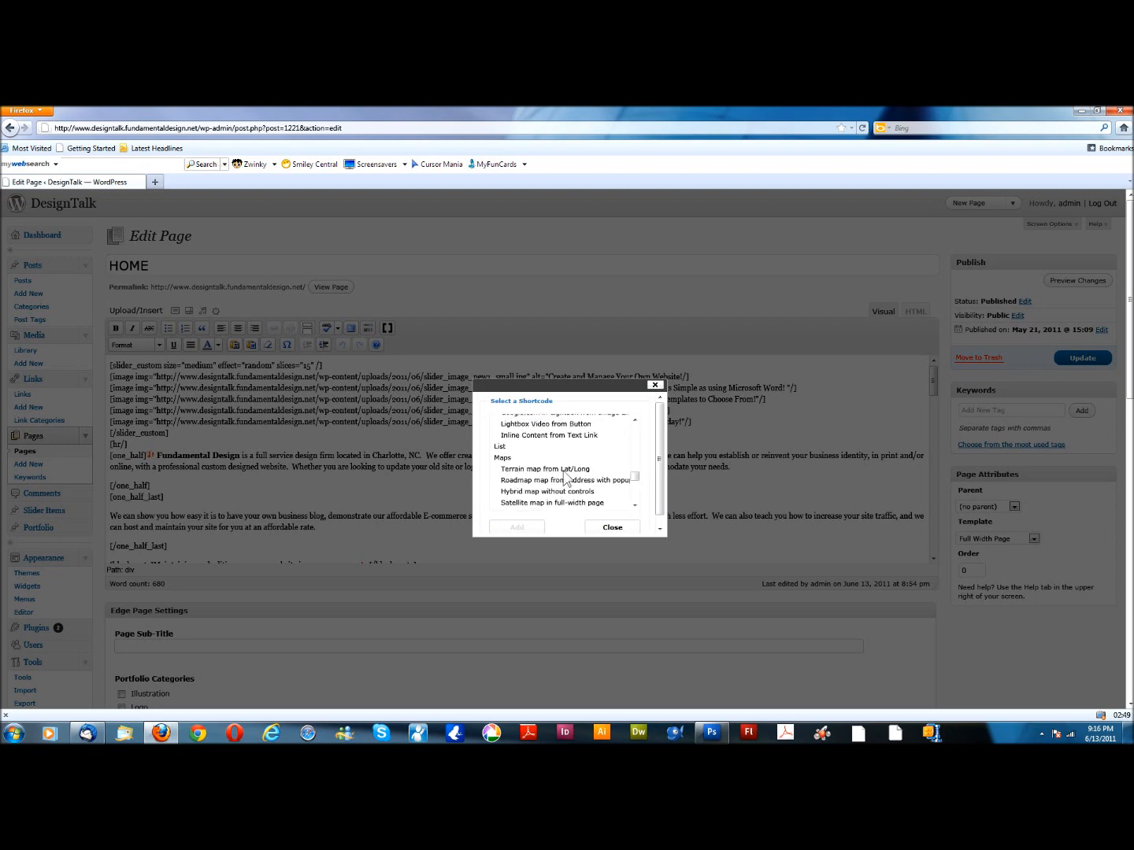
pyautogui.moveTo(639, 482); pyautogui.dragTo(638, 473)
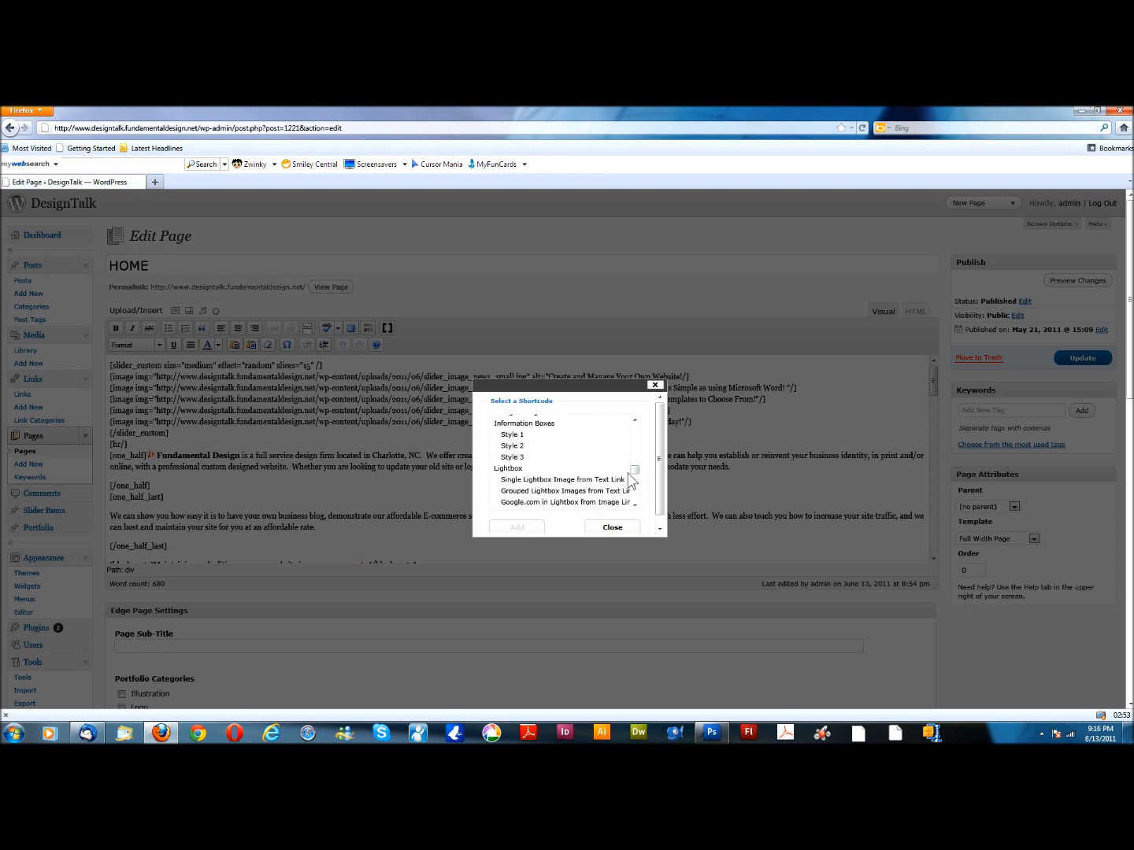
pyautogui.moveTo(633, 472); pyautogui.dragTo(634, 461)
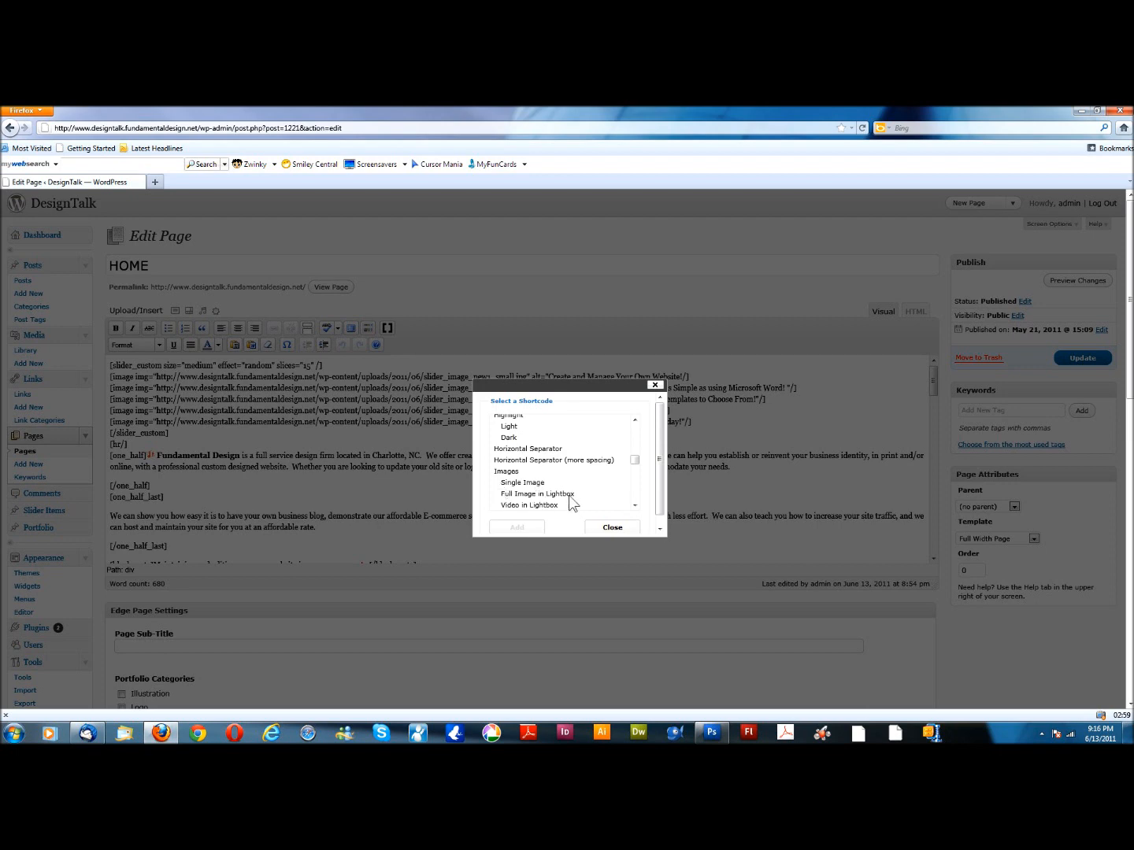
pyautogui.moveTo(632, 464); pyautogui.dragTo(635, 460)
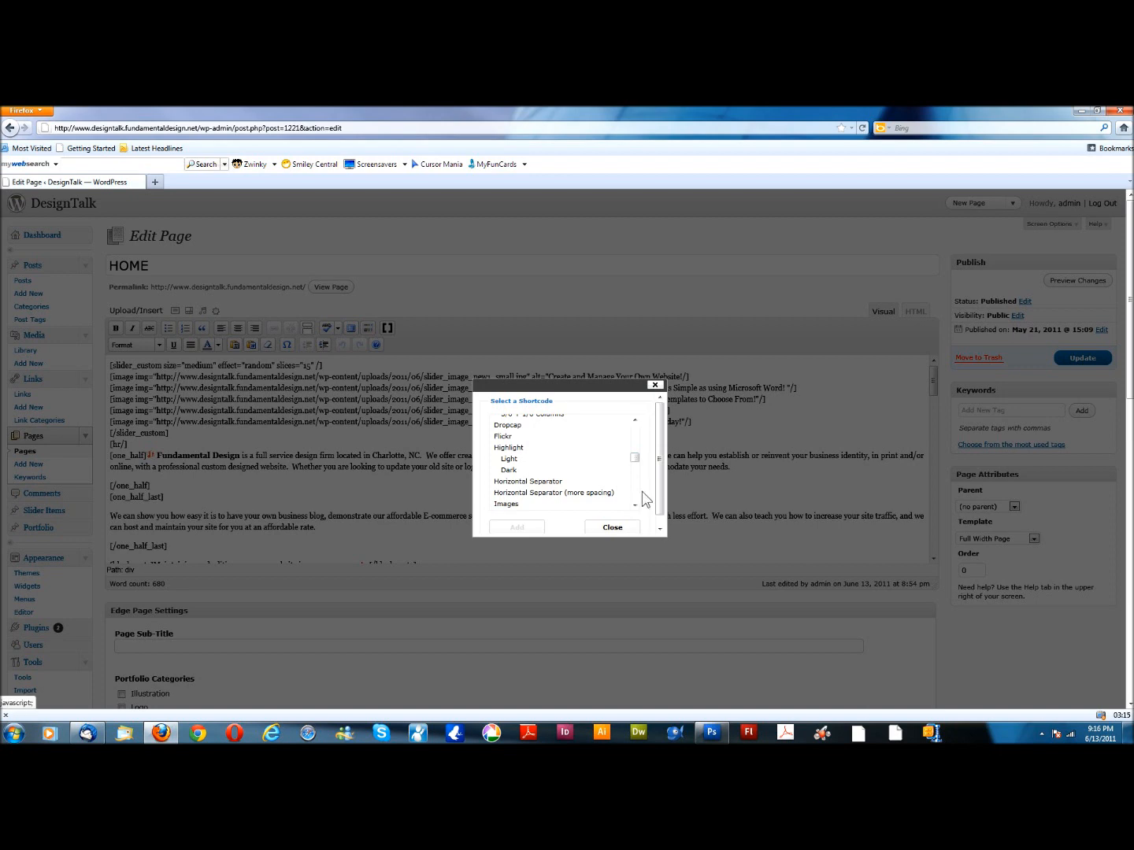
pyautogui.click(655, 385)
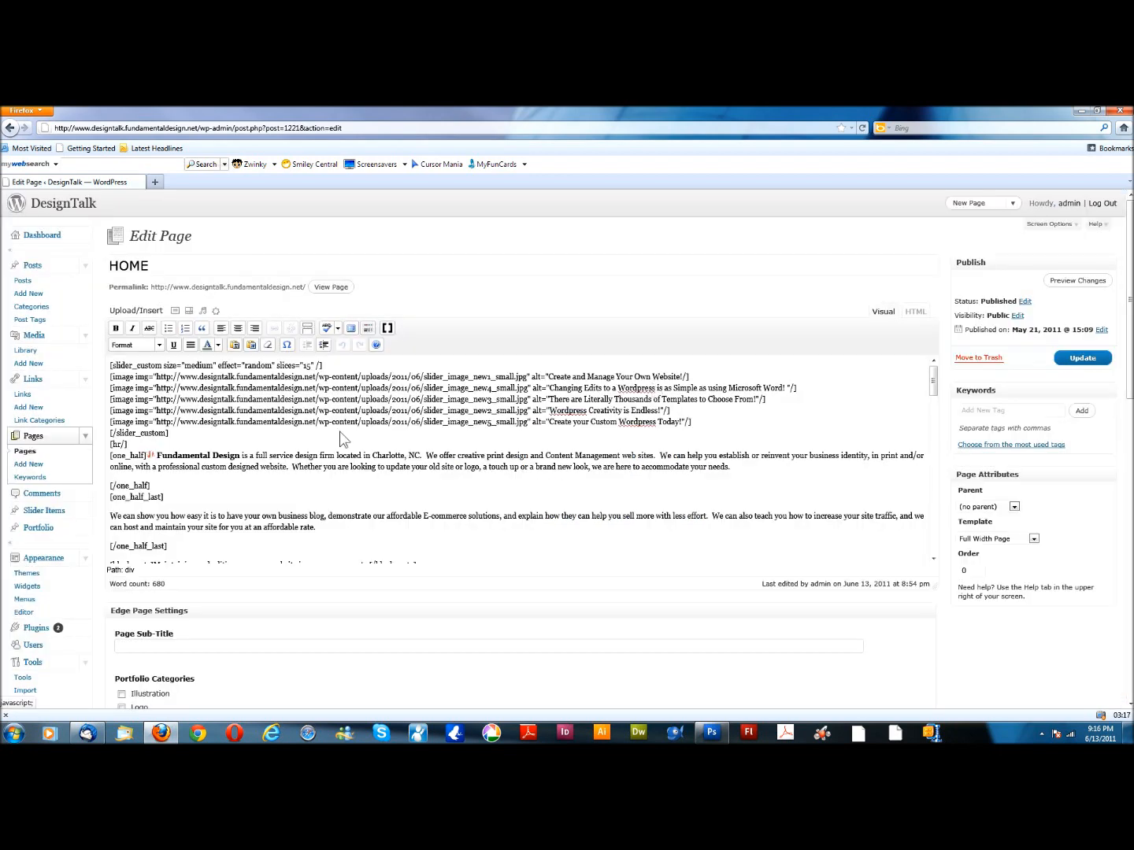
# Examine the HOME page's step images and select the laptop image for Step 1: Log-in.
pyautogui.scroll(-3, 277, 474)
pyautogui.scroll(-2, 278, 474)
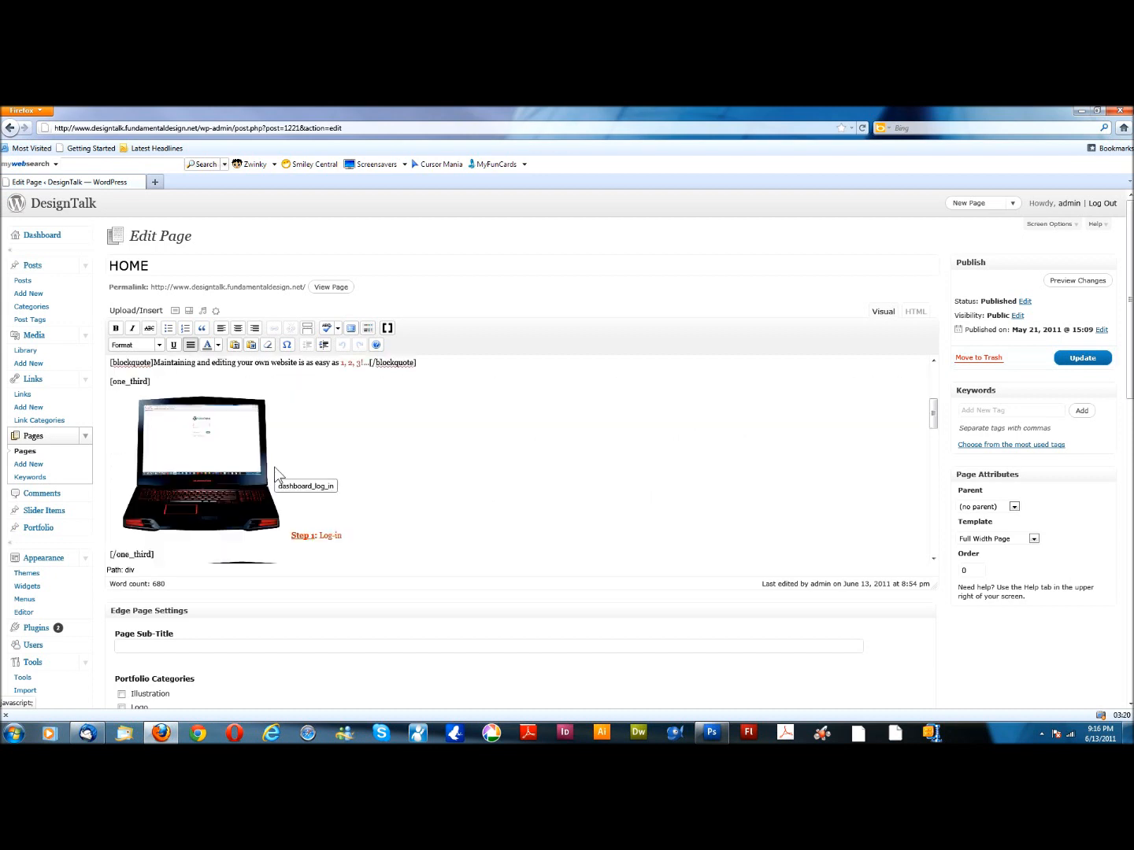
pyautogui.click(214, 455)
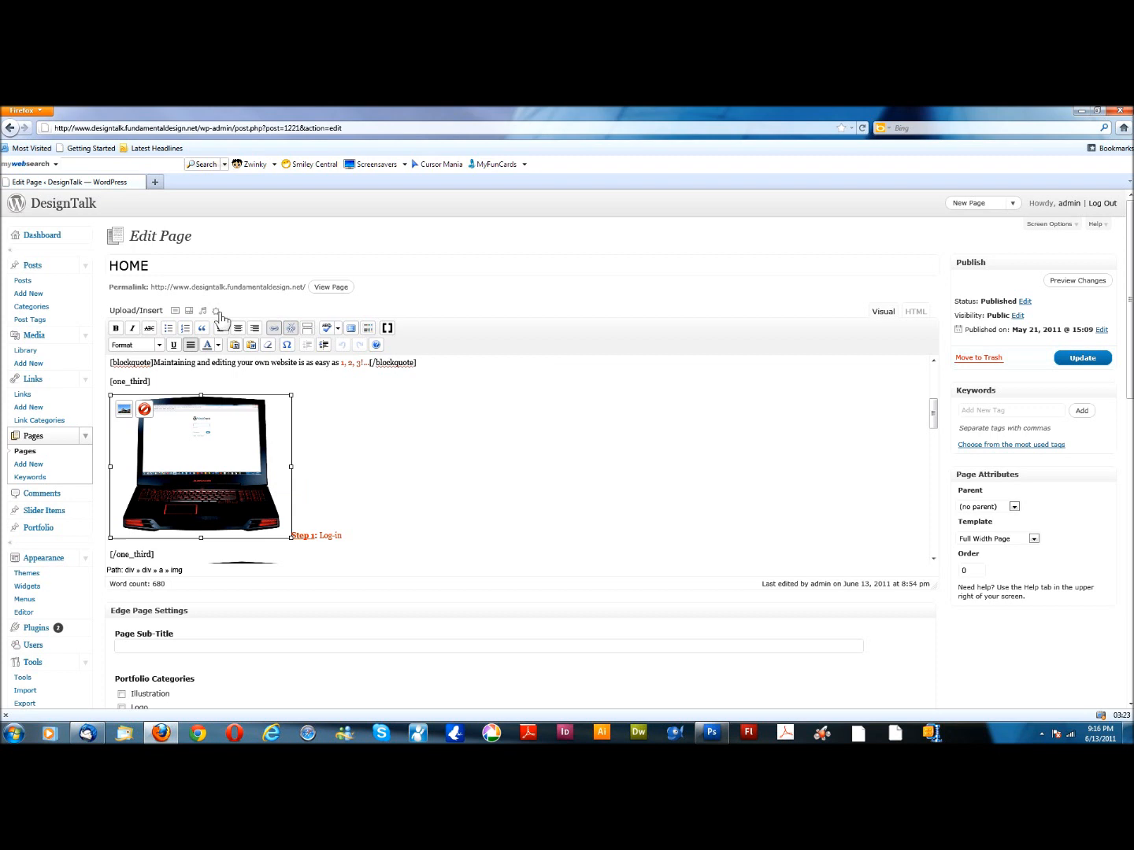
pyautogui.scroll(-3, 412, 463)
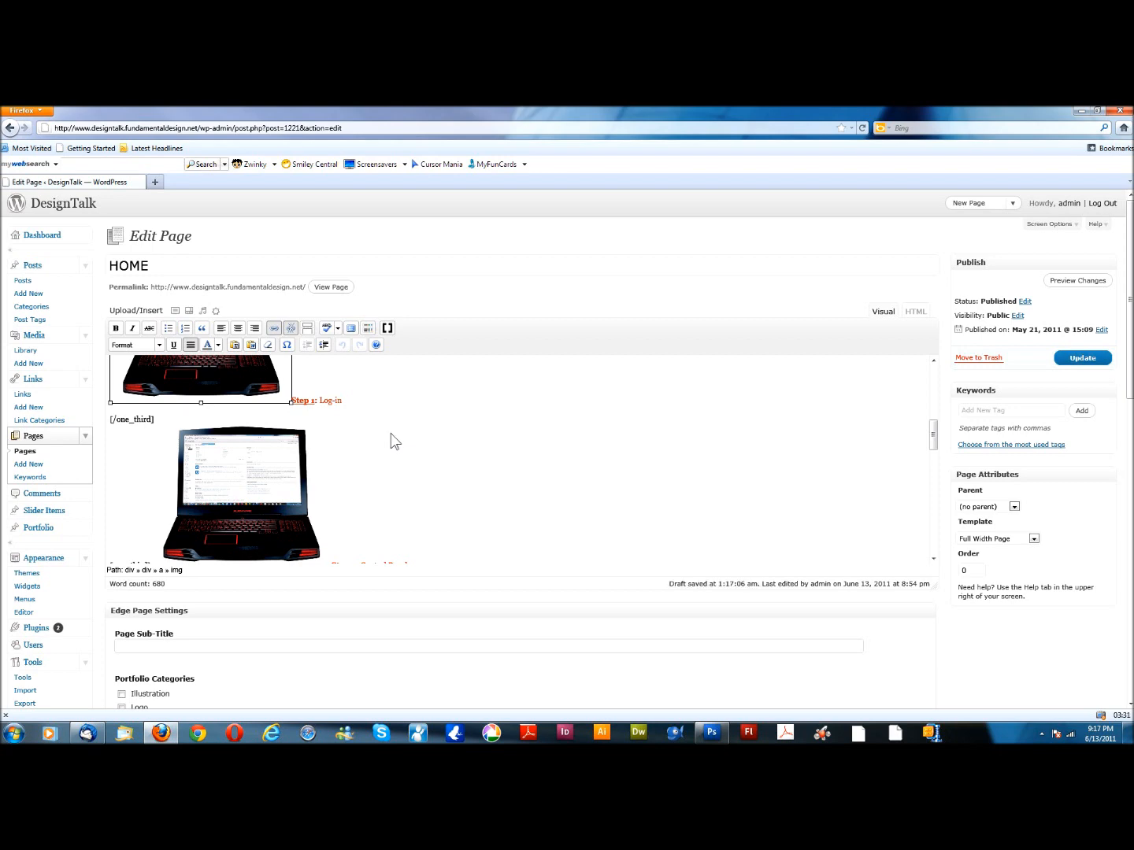
# Select the "[2] Wordpress is Affordable!" heading with the text line above it and view the page's HTML code.
pyautogui.scroll(-10, 394, 438)
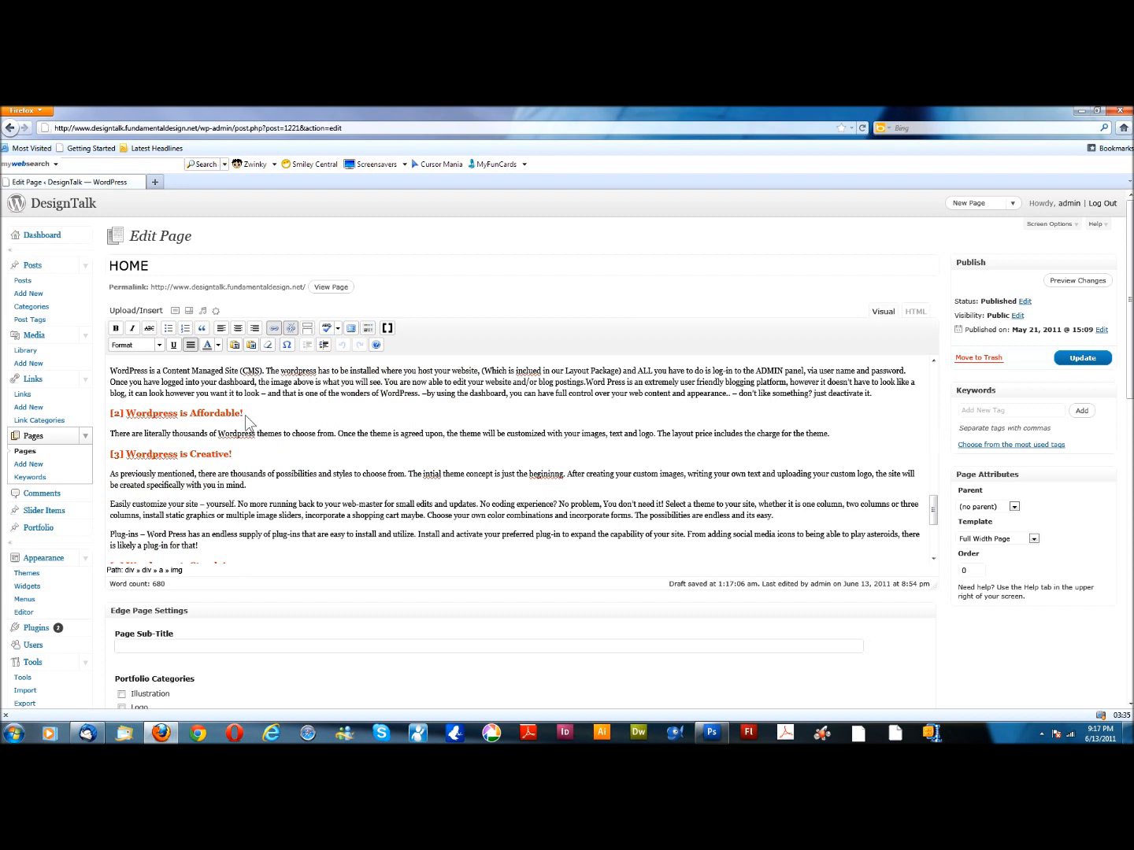
pyautogui.moveTo(244, 414); pyautogui.dragTo(110, 409)
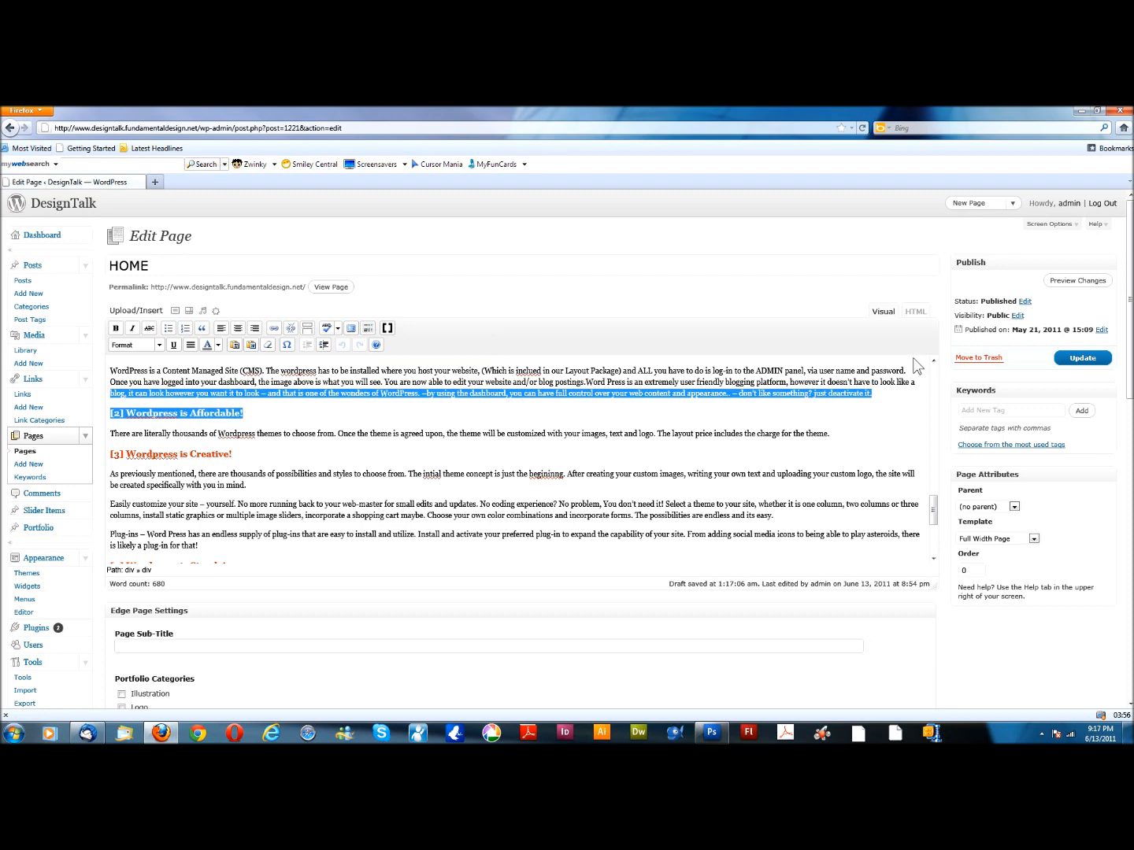
pyautogui.click(916, 312)
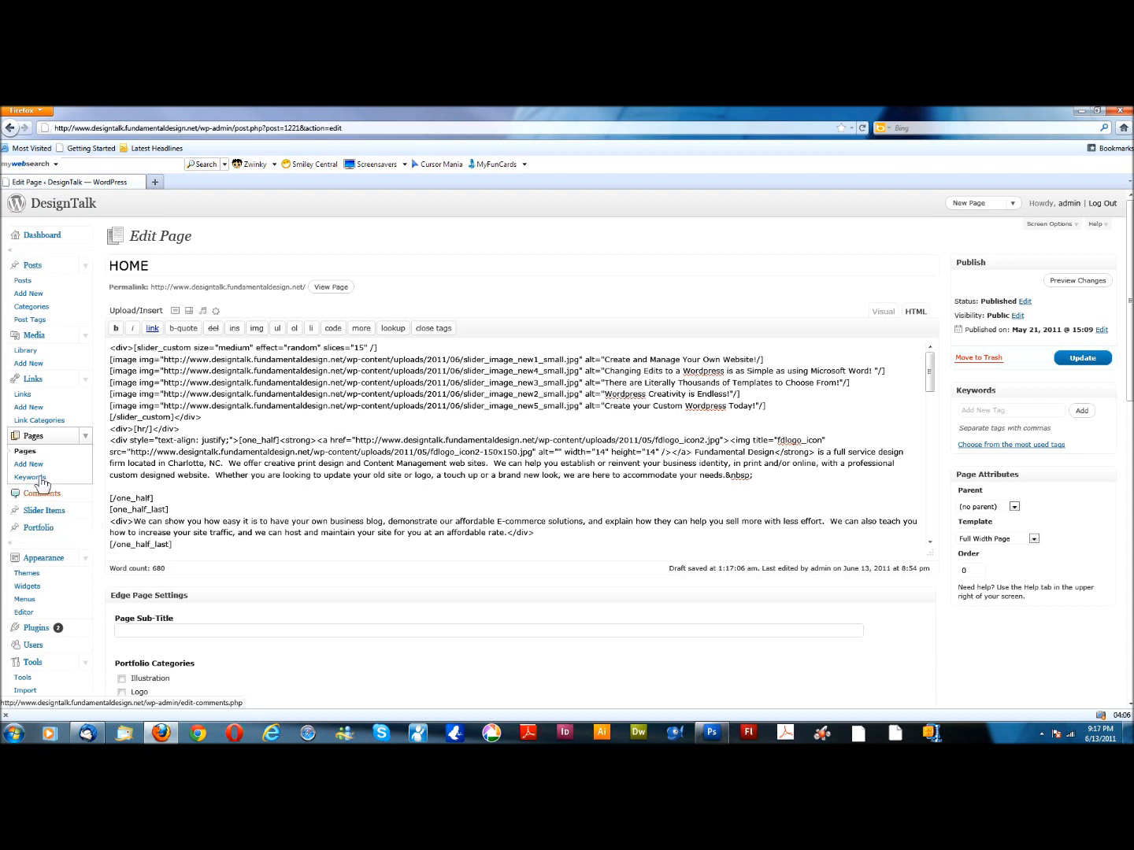
# Open the untitled portfolio item with the lake map image for editing and show it in the visual editor.
pyautogui.click(84, 528)
pyautogui.click(36, 542)
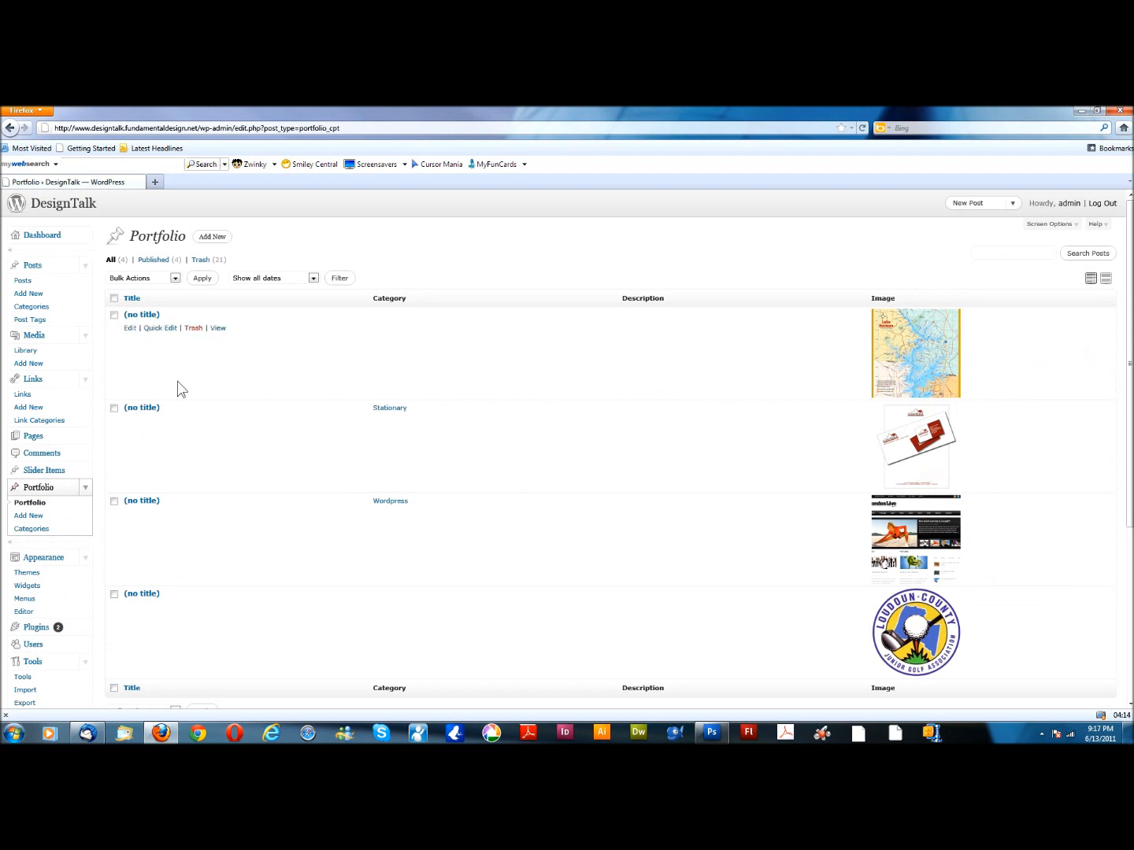
pyautogui.click(131, 329)
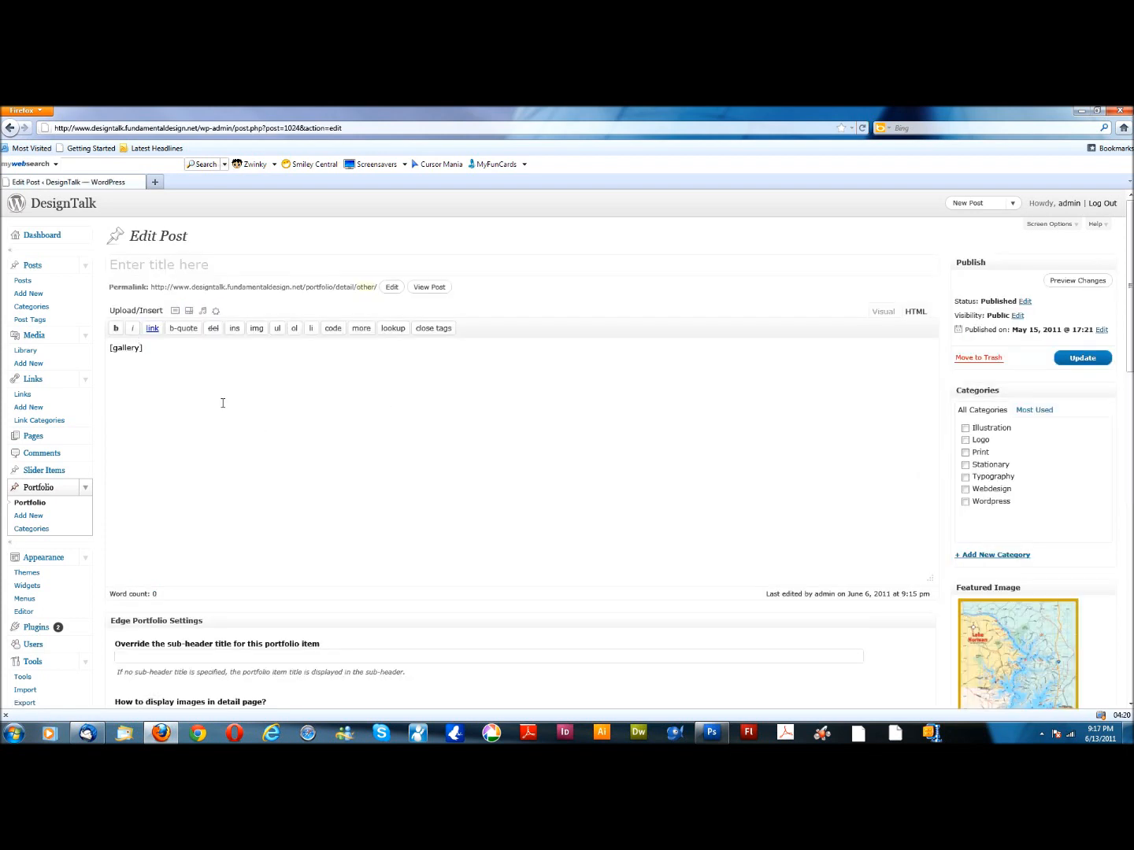
pyautogui.click(883, 312)
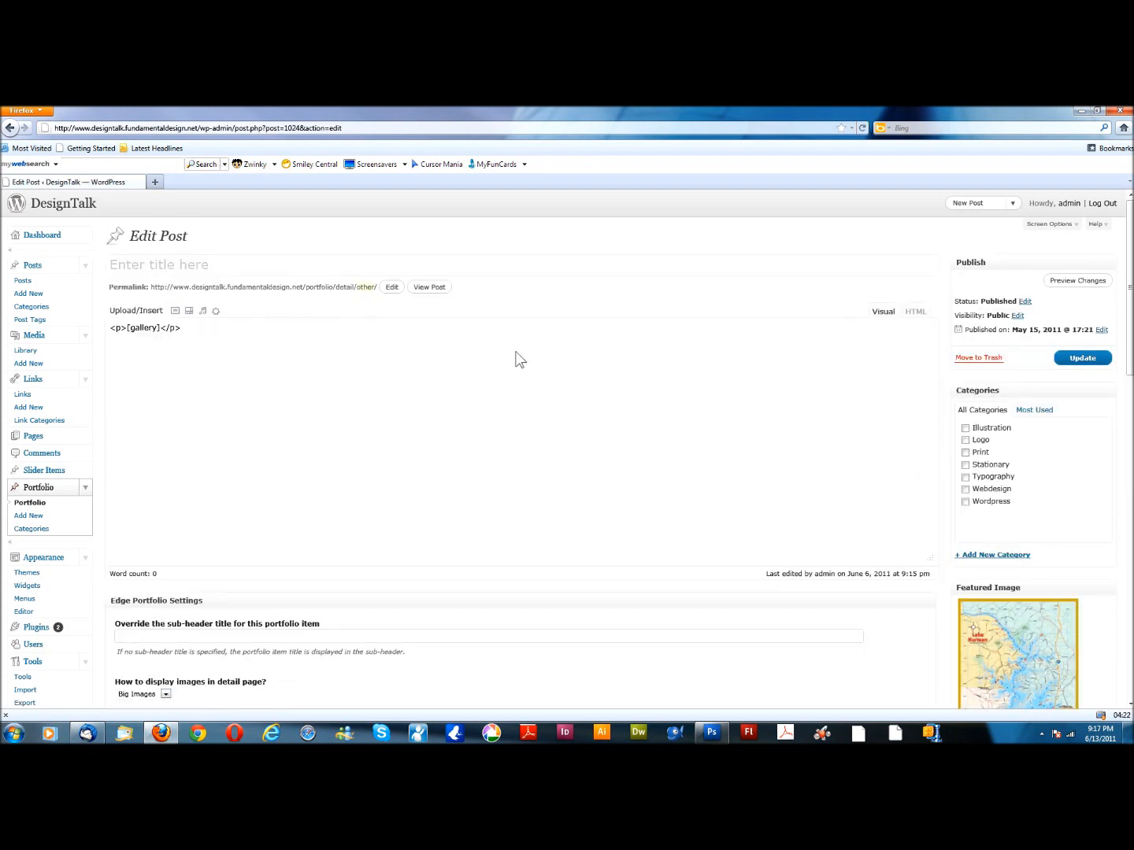
# Select the portfolio item's gallery, view its image list and gallery settings, and close them unchanged.
pyautogui.click(219, 389)
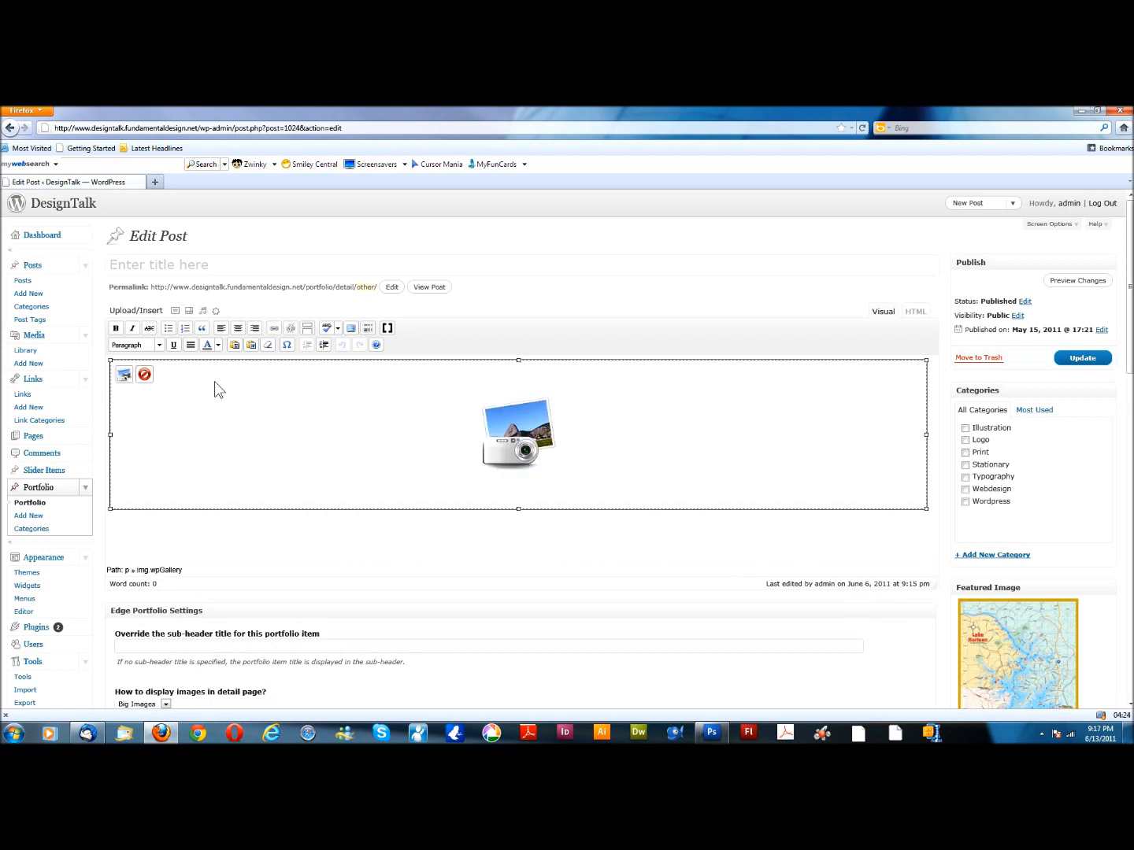
pyautogui.click(124, 375)
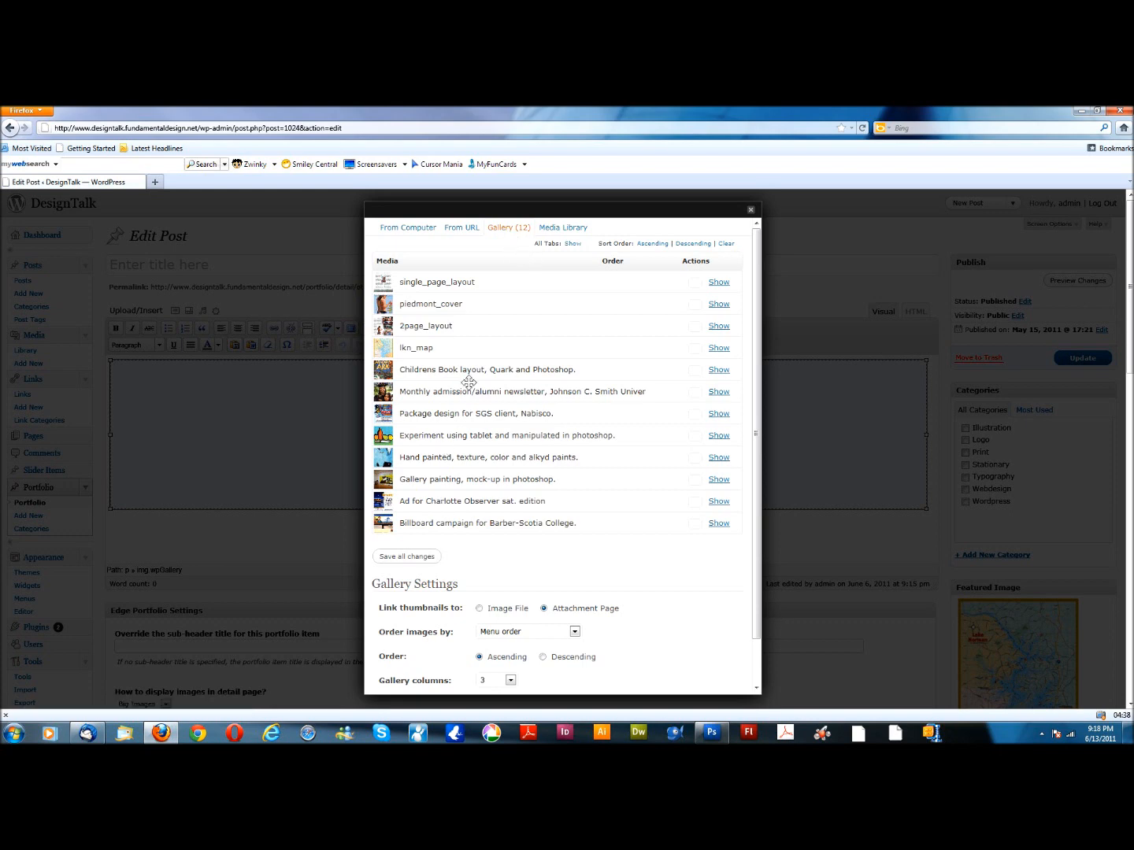
pyautogui.click(750, 209)
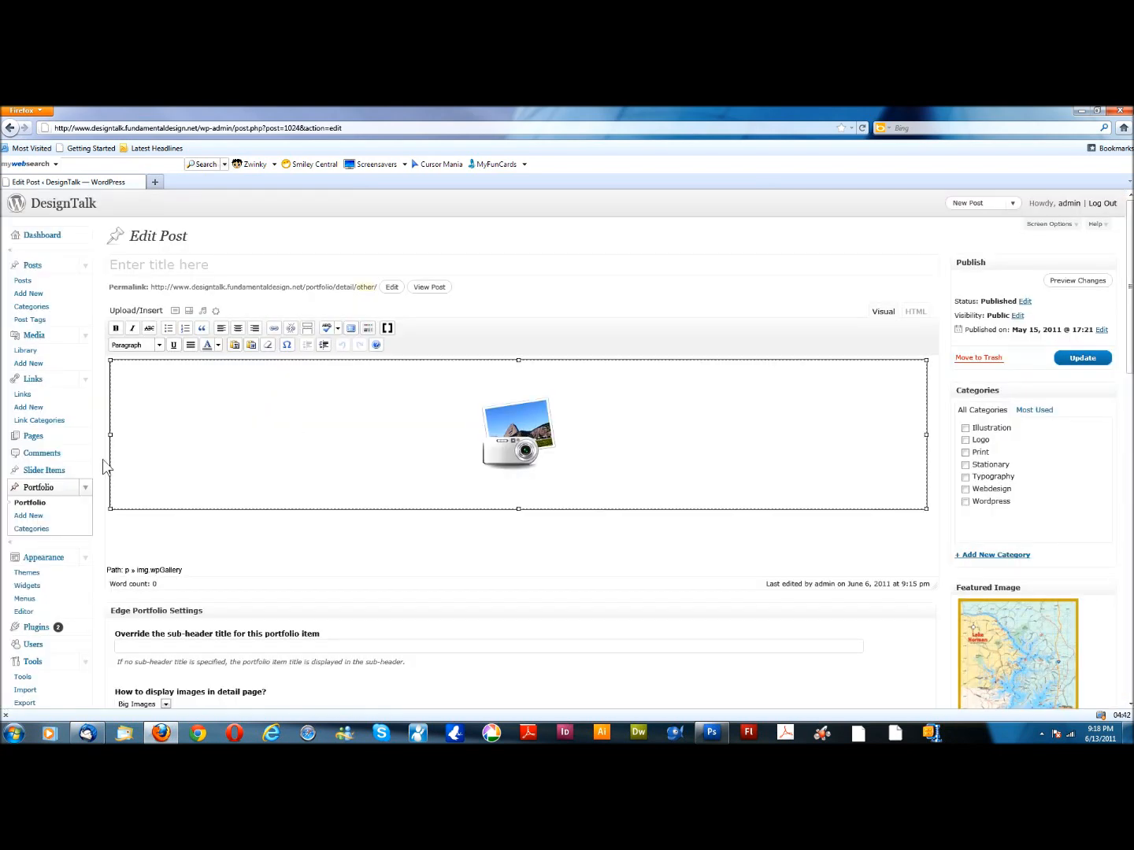
# Return to the portfolio list, open the Slider Items list and look through its slide titles and images.
pyautogui.click(42, 492)
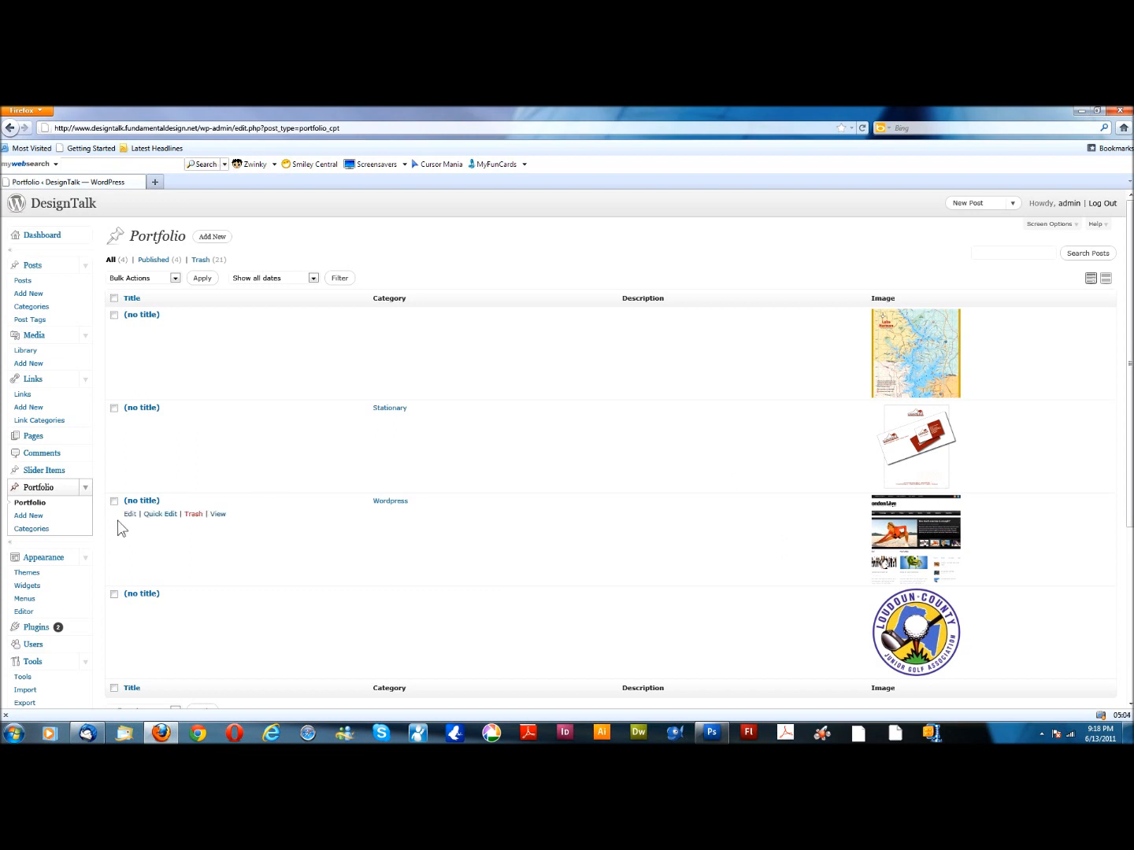
pyautogui.click(83, 471)
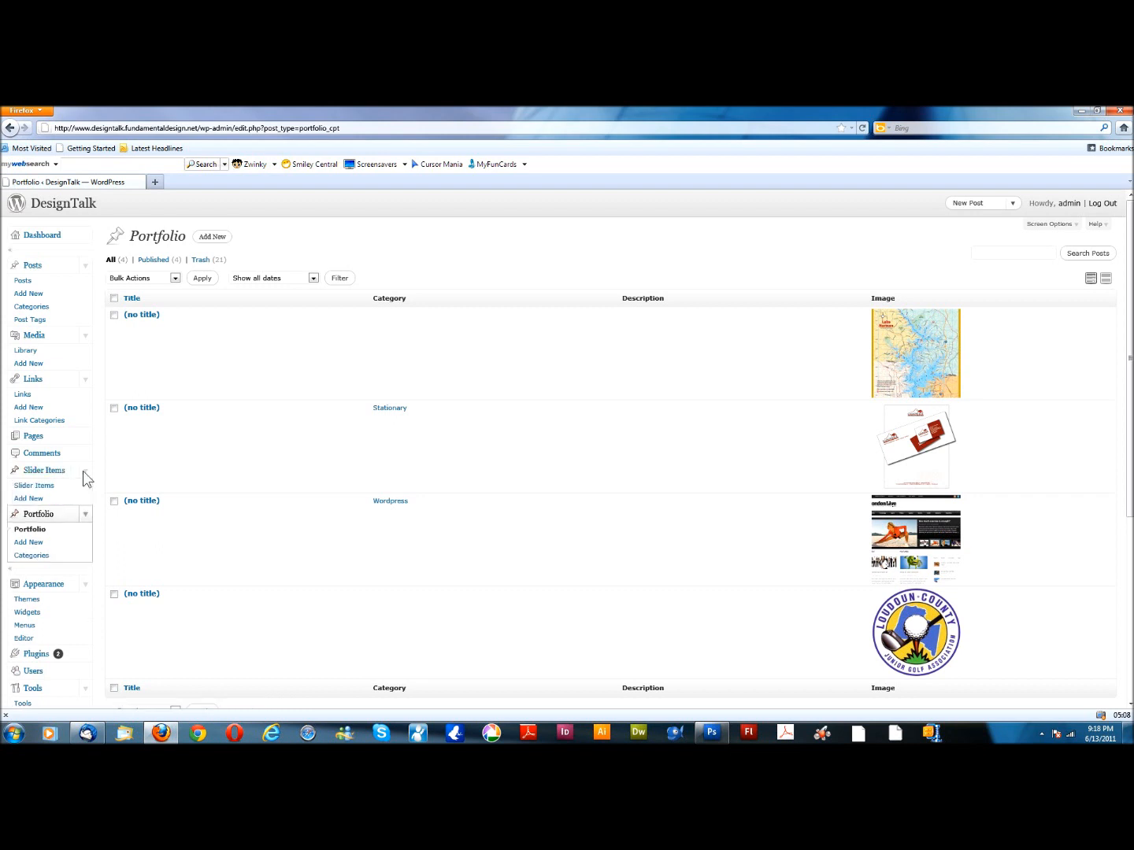
pyautogui.click(44, 472)
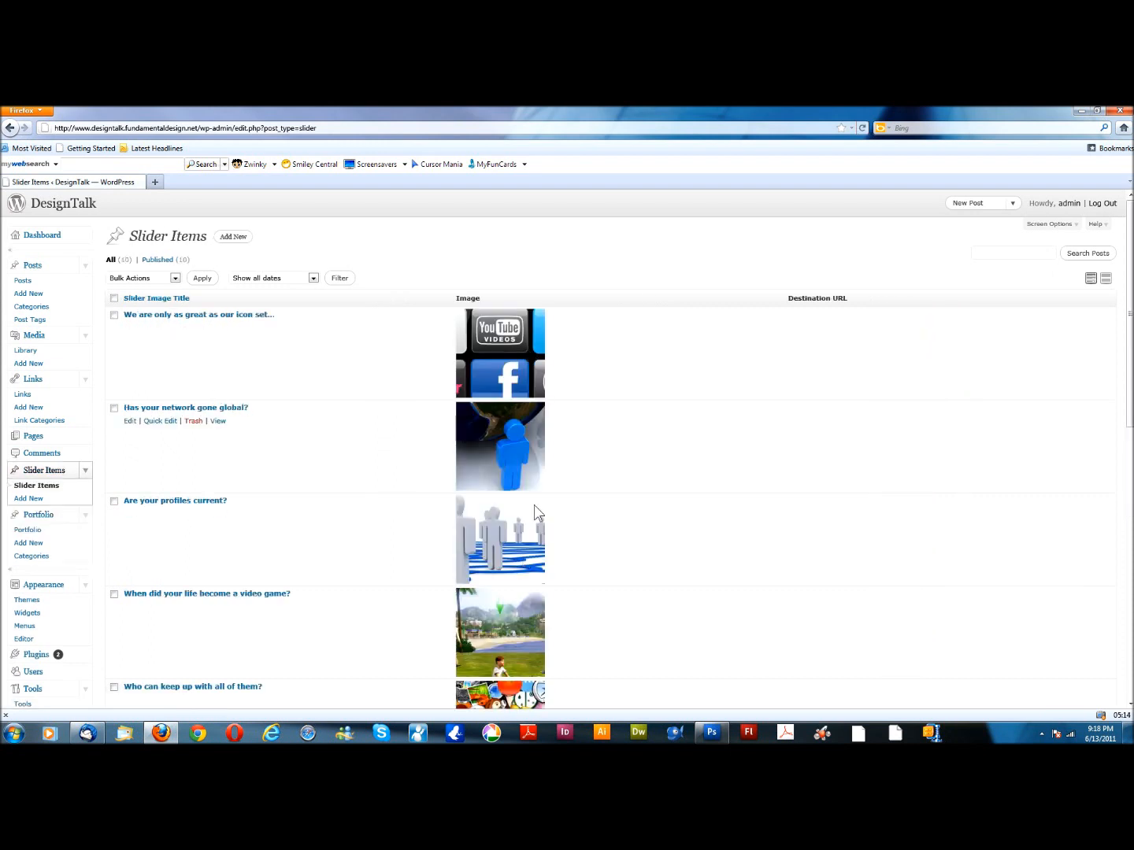
pyautogui.scroll(-4, 533, 508)
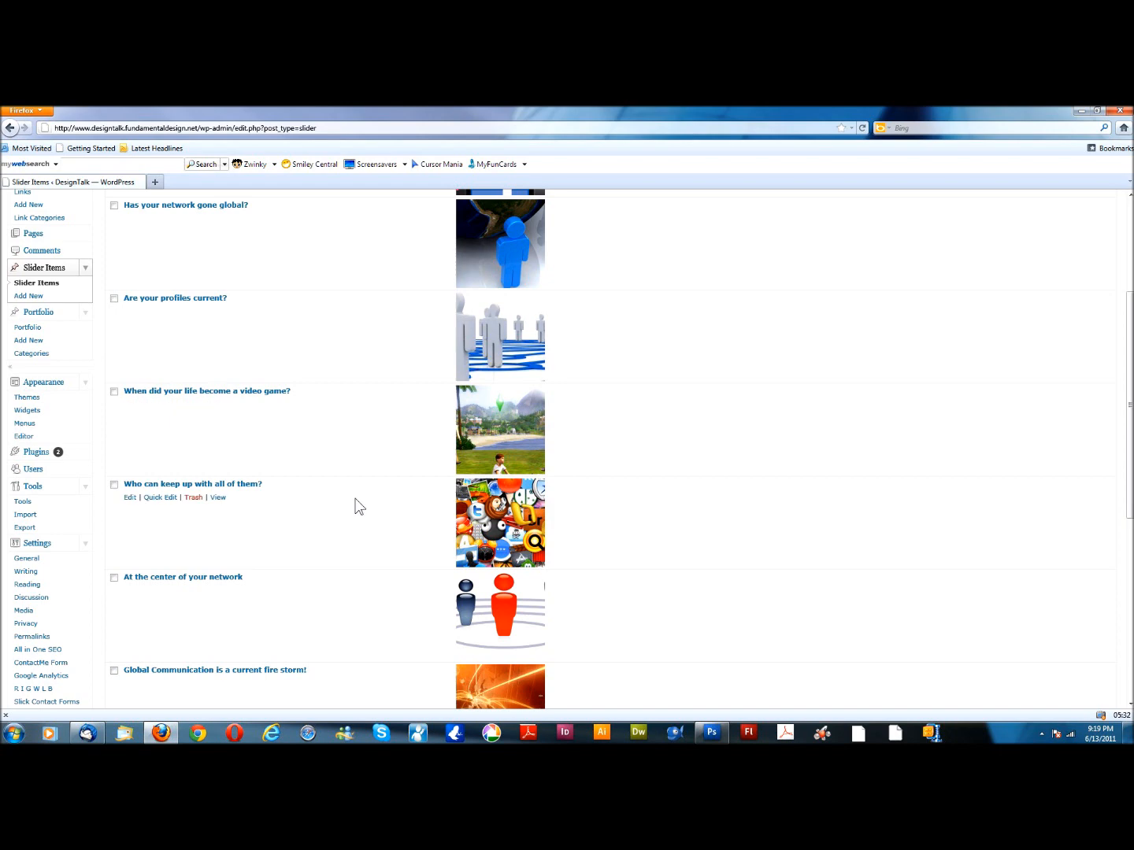
pyautogui.scroll(-5, 356, 507)
pyautogui.scroll(2, 101, 383)
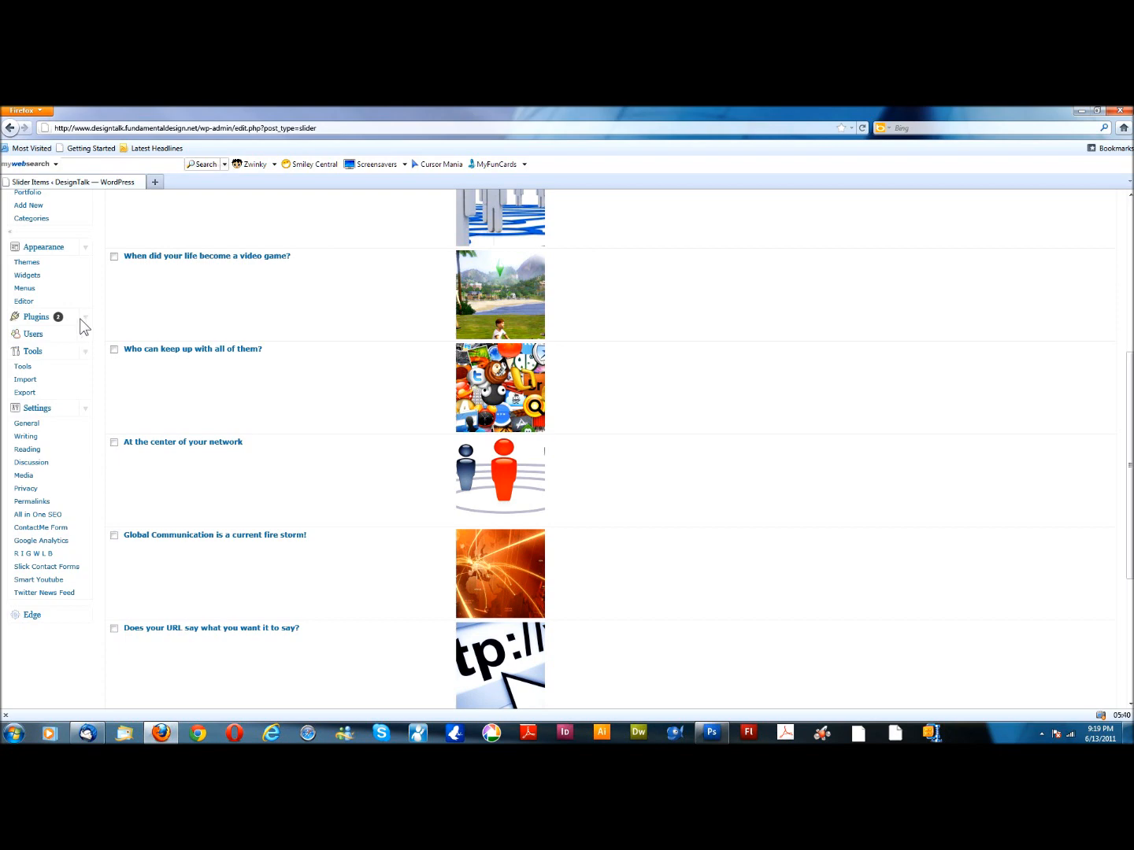
# View the site's Users, Comments and Manage Themes pages.
pyautogui.click(56, 341)
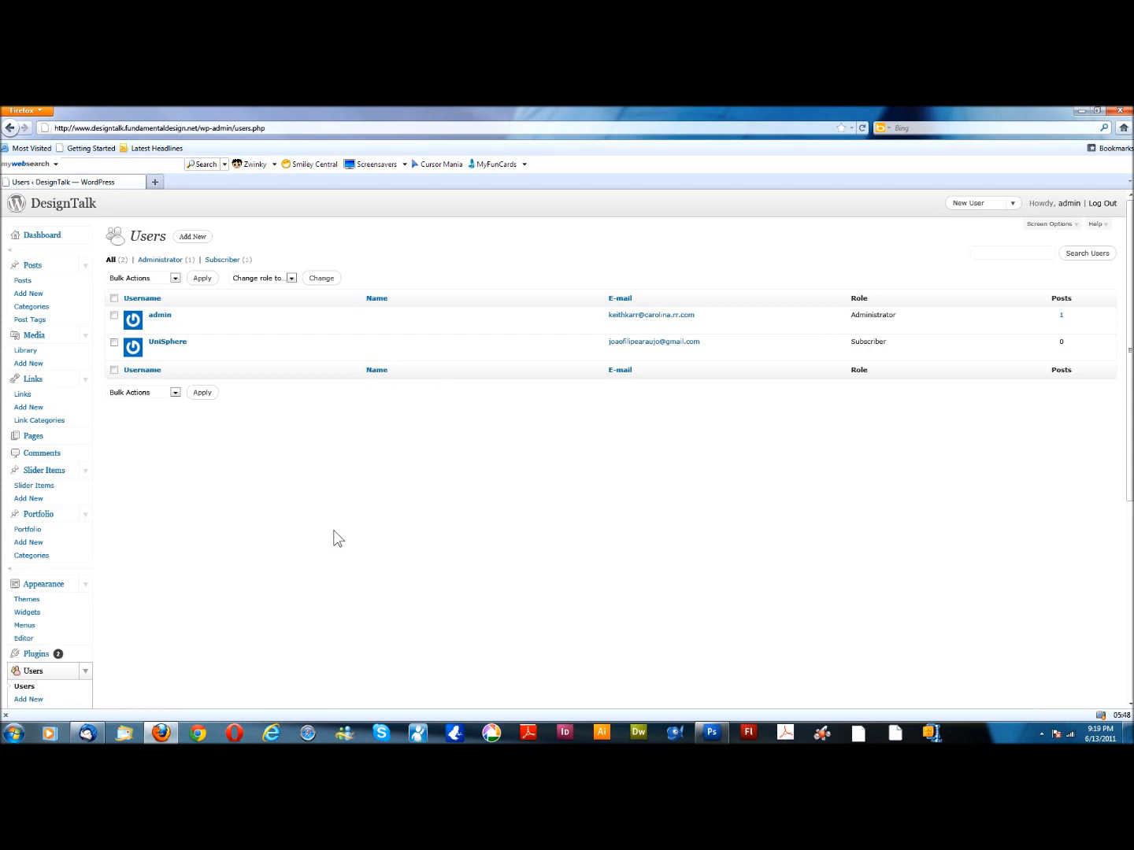
pyautogui.click(84, 460)
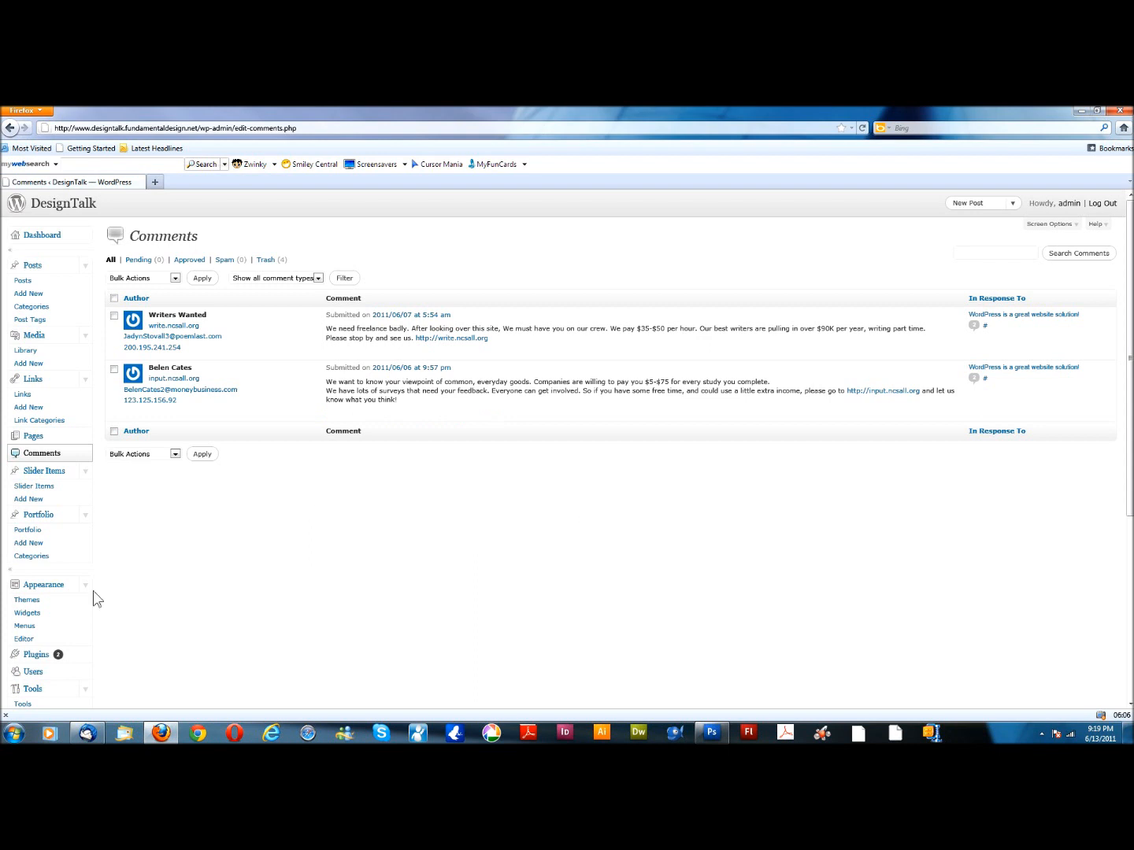
pyautogui.click(44, 587)
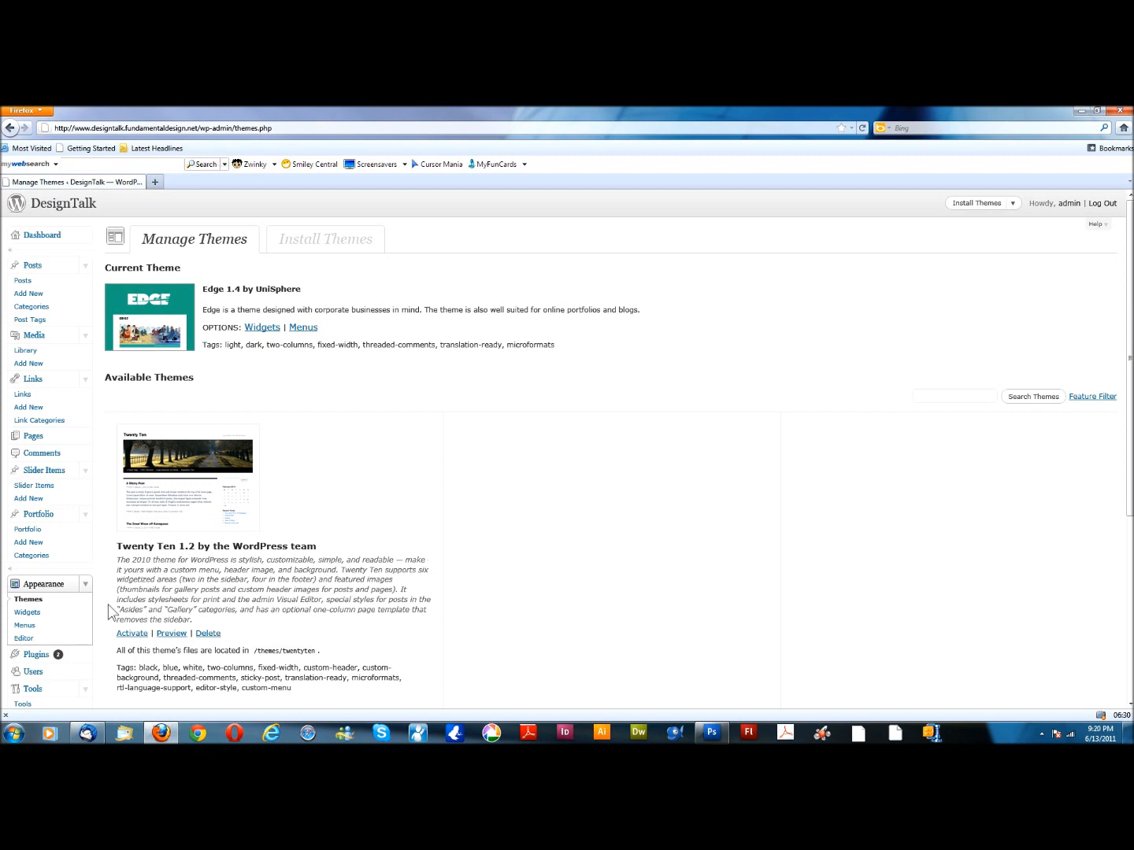
# Open the Widgets page and expand the Page Sidebar and Shared Sidebar areas to view their widgets.
pyautogui.click(25, 614)
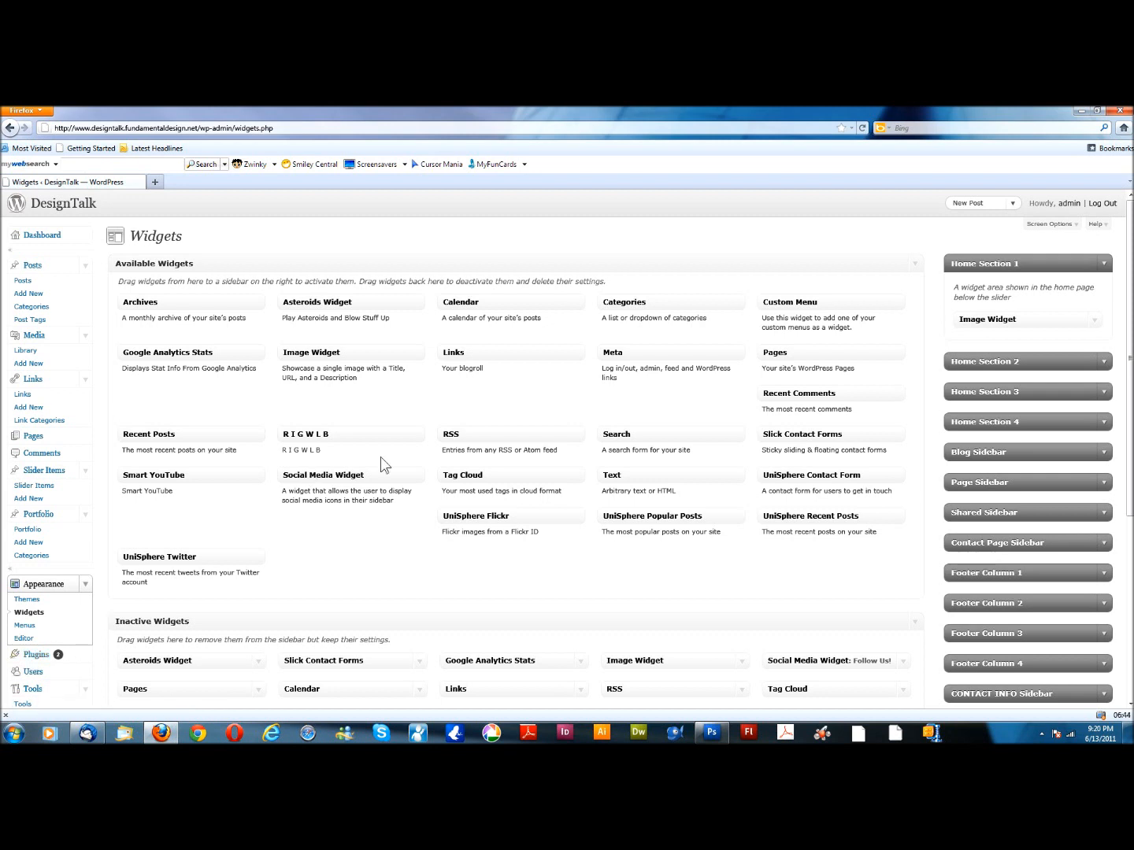
pyautogui.click(1105, 484)
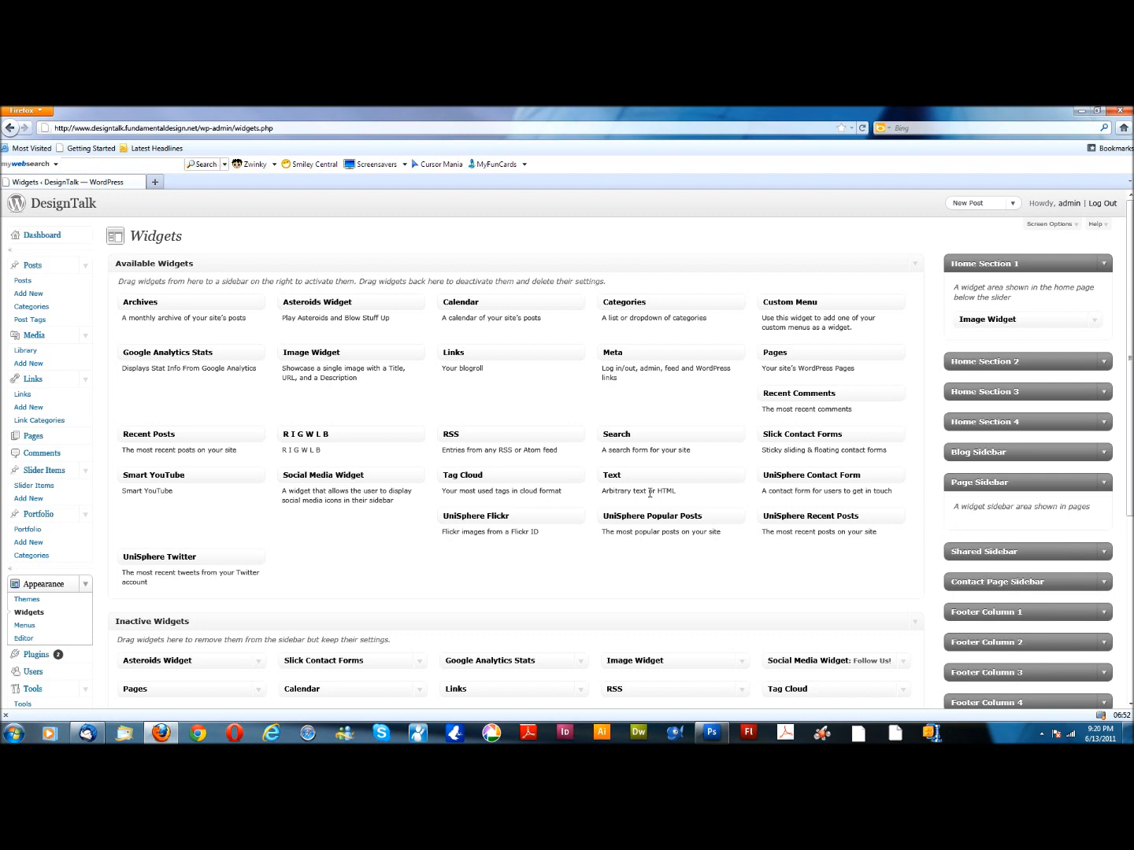
pyautogui.moveTo(645, 477)
pyautogui.mouseDown()
pyautogui.moveTo(1023, 549)
pyautogui.moveTo(643, 438)
pyautogui.moveTo(633, 476)
pyautogui.mouseUp()
pyautogui.click(1105, 554)
pyautogui.scroll(-3, 1103, 499)
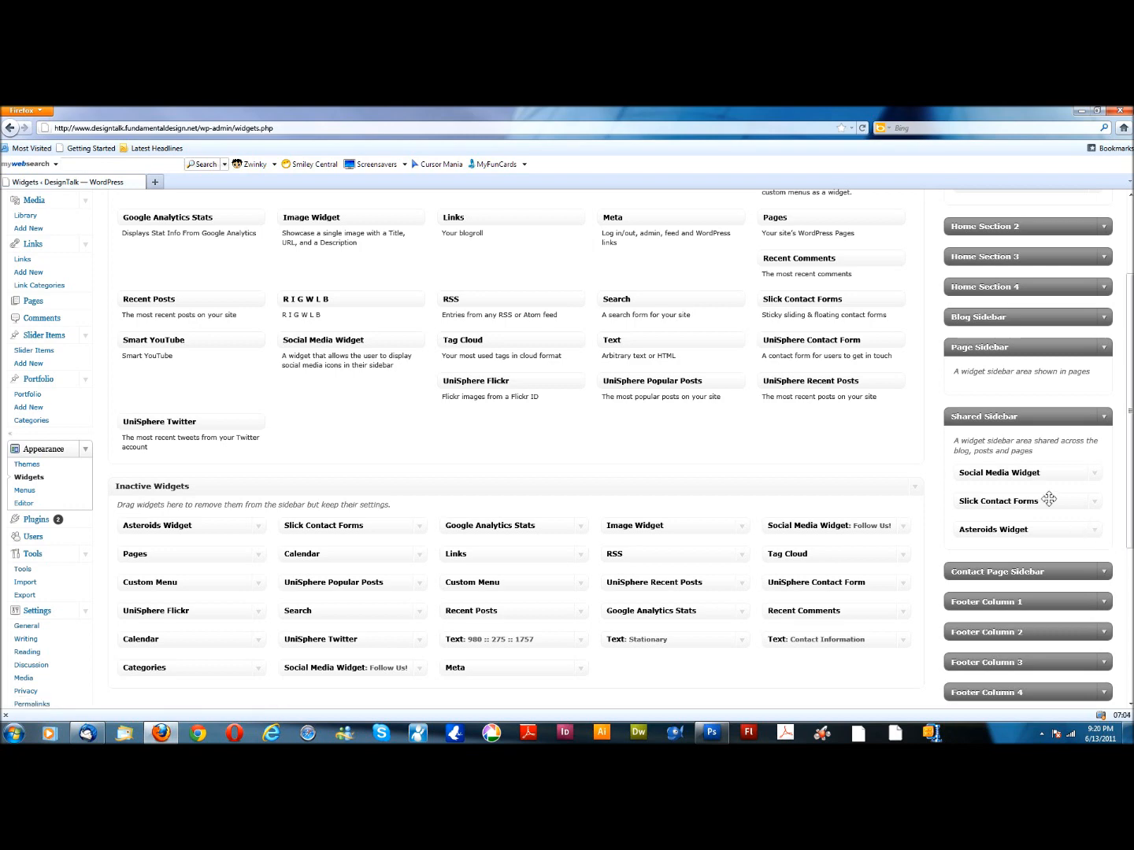
# Expand the Shared Sidebar's Social Media Widget and examine its general settings and the Icon Alt and Title Tag text.
pyautogui.click(1095, 477)
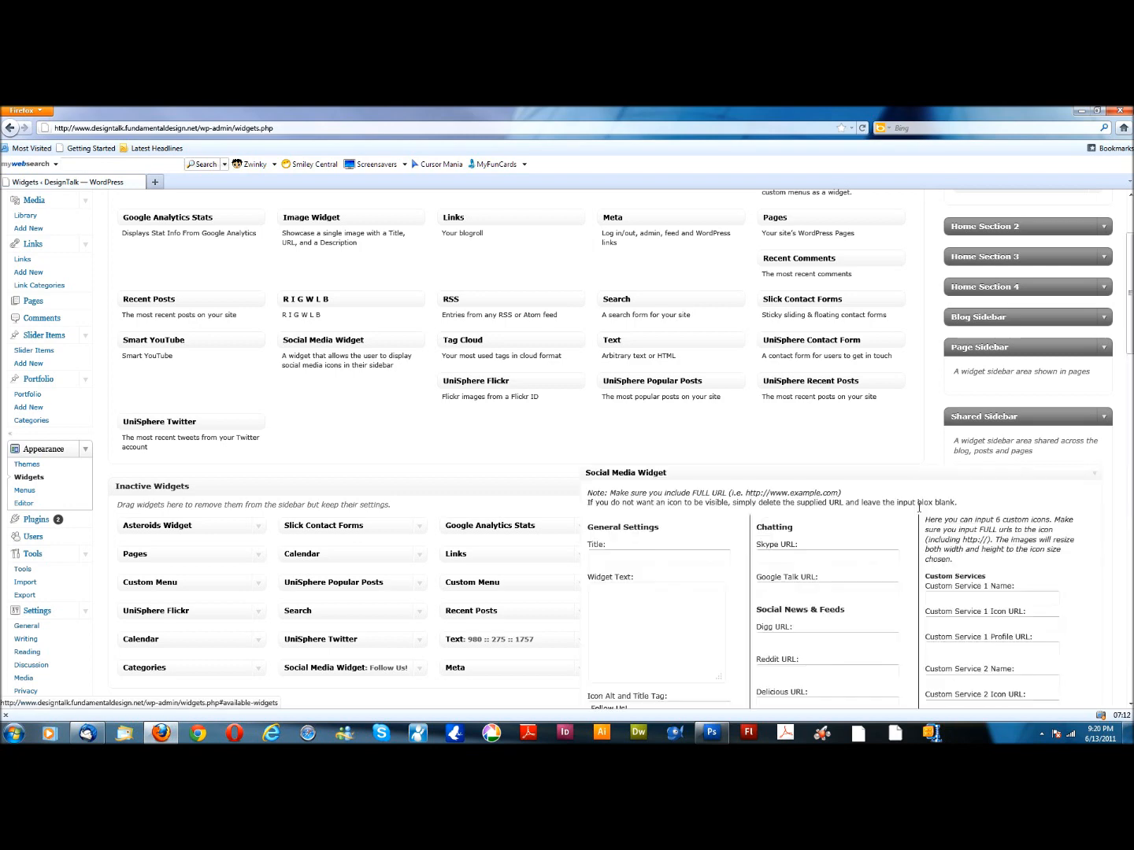
pyautogui.scroll(-5, 646, 354)
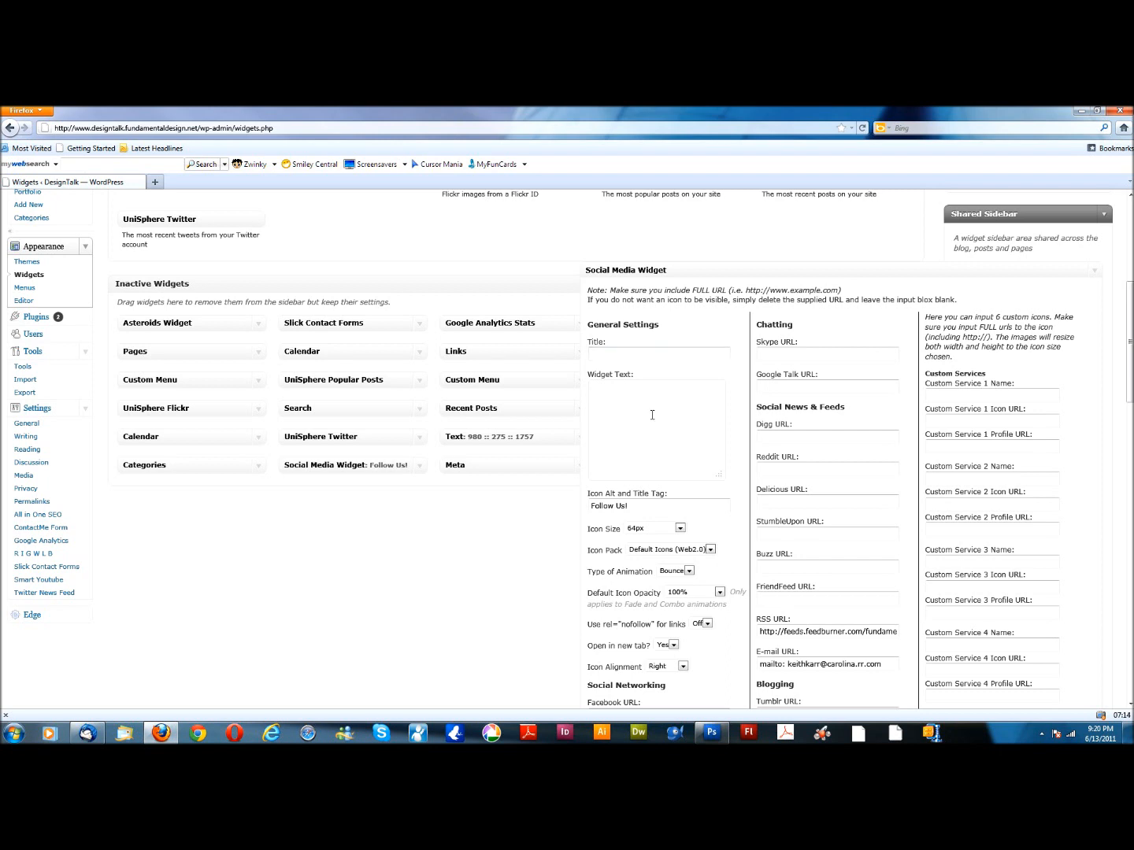
pyautogui.click(650, 506)
pyautogui.press('BackSpace')
pyautogui.press('BackSpace')
pyautogui.press('BackSpace')
pyautogui.scroll(-3, 705, 641)
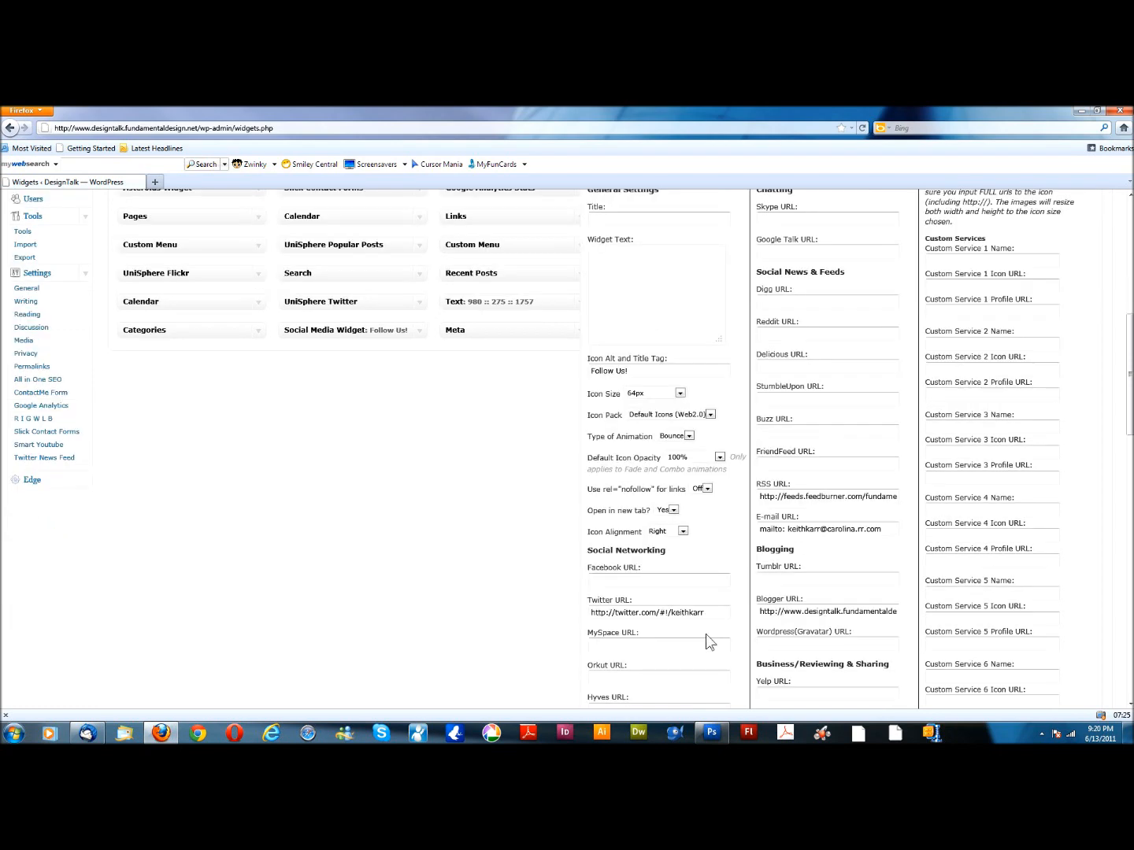
# Examine the Social Media Widget's E-mail URL and remaining service URLs, and collapse the widget without saving.
pyautogui.doubleClick(828, 527)
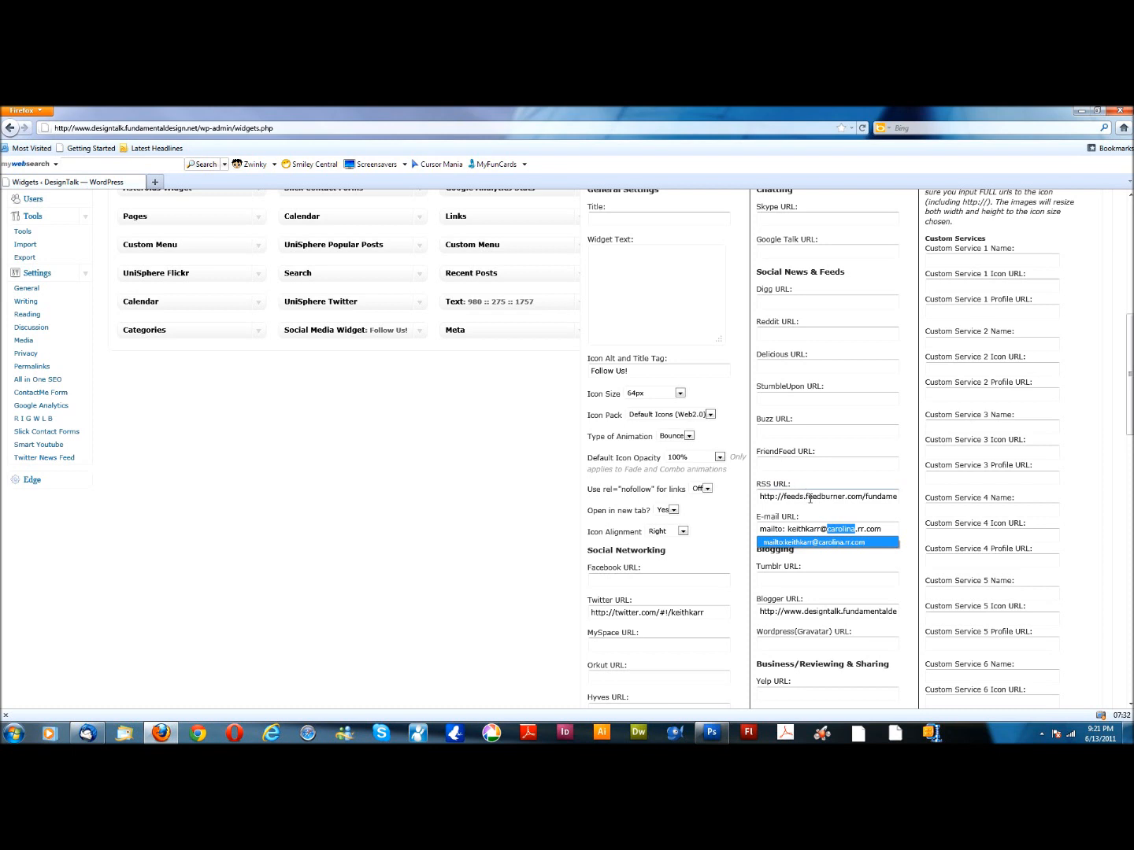
pyautogui.scroll(-5, 811, 499)
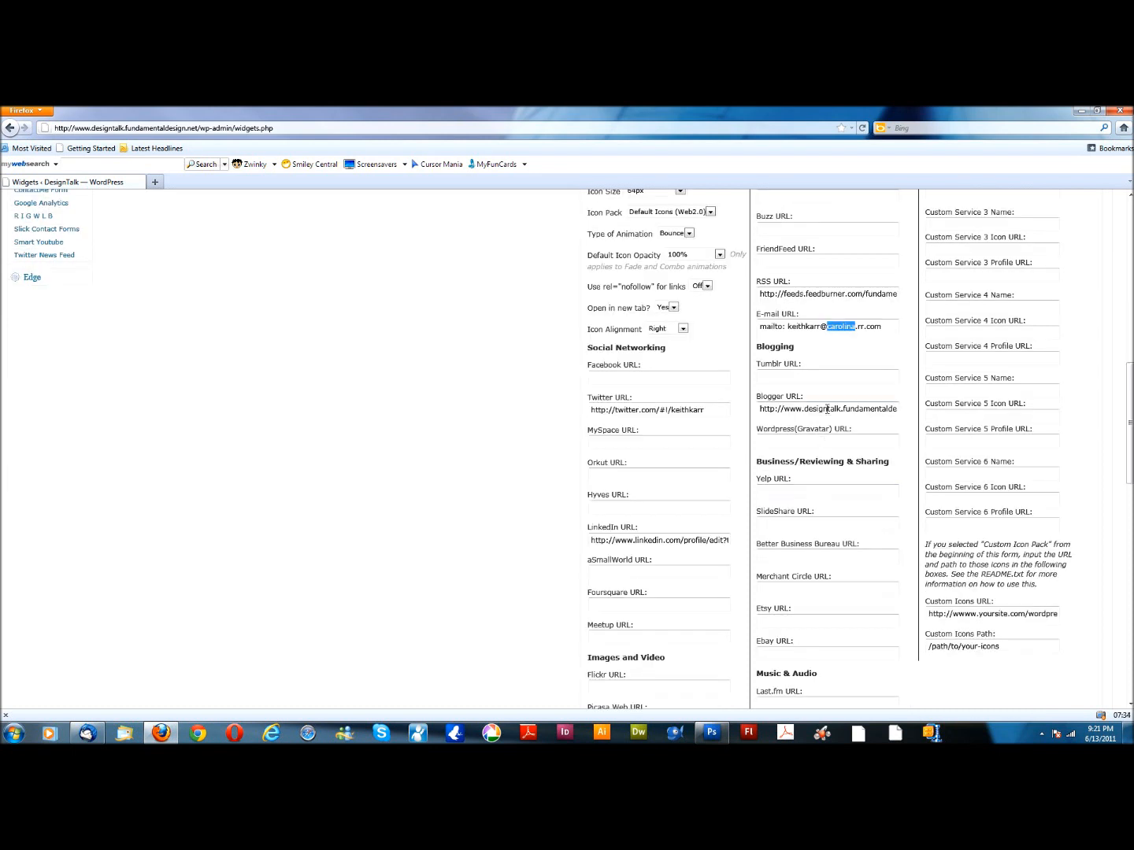
pyautogui.scroll(-3, 803, 539)
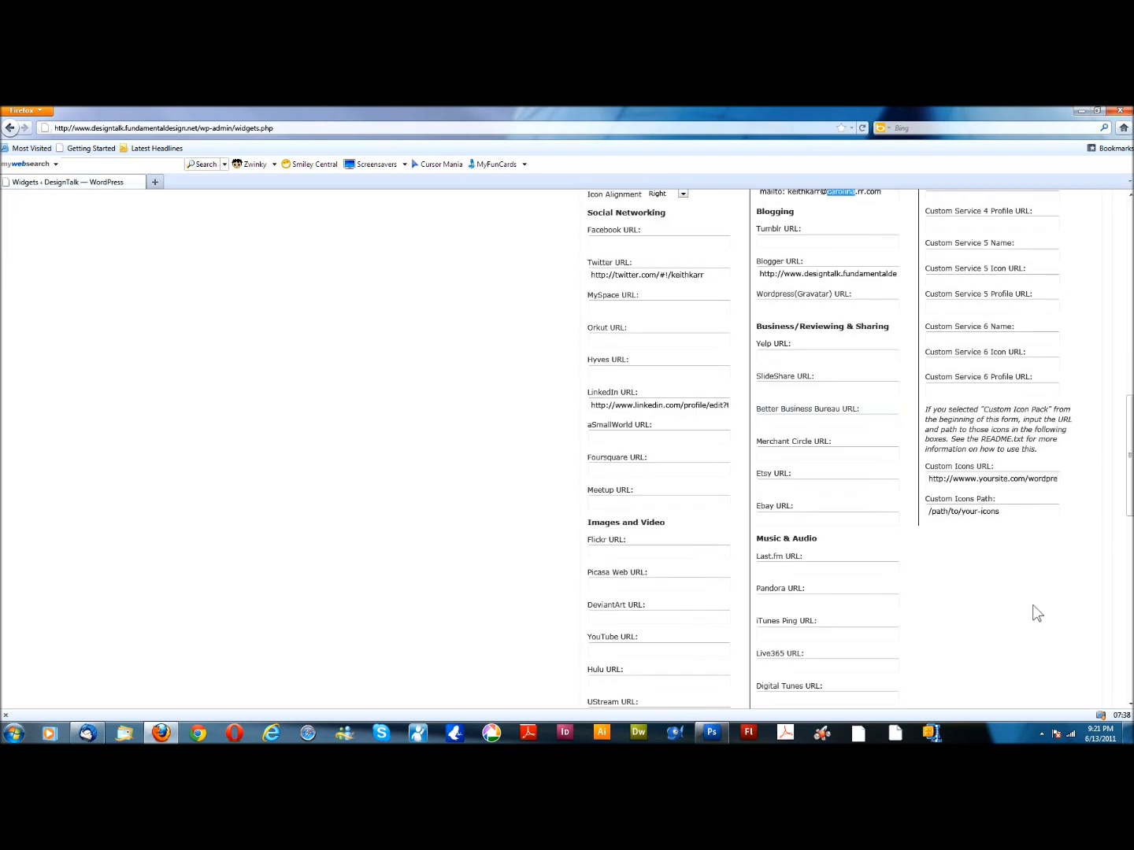
pyautogui.scroll(8, 1032, 610)
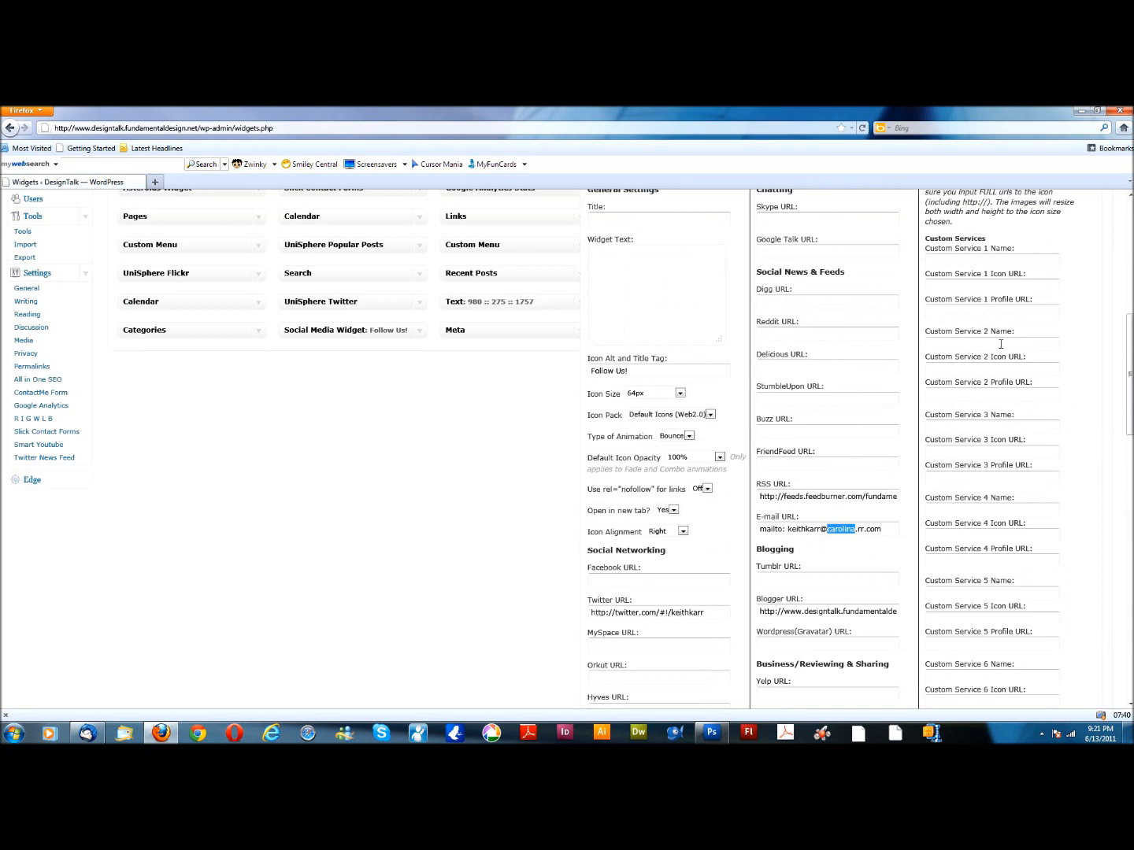
pyautogui.scroll(5, 993, 446)
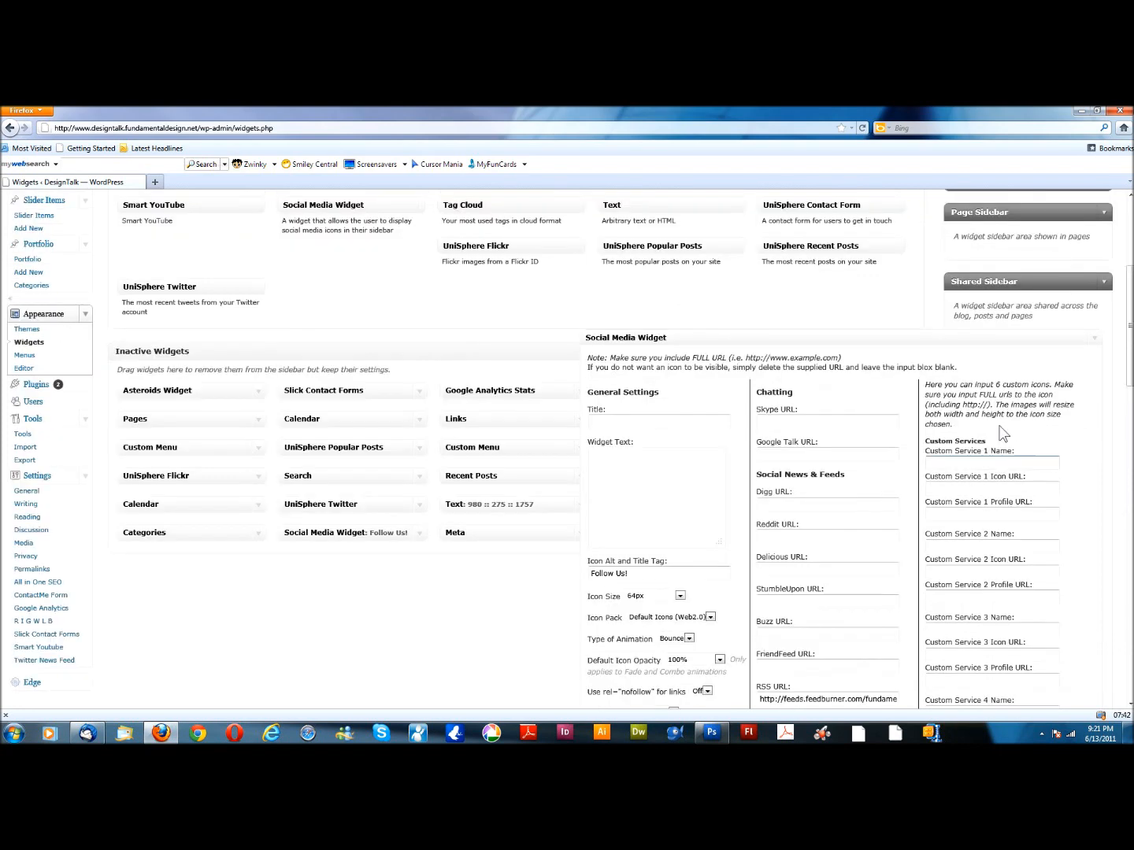
pyautogui.click(1096, 340)
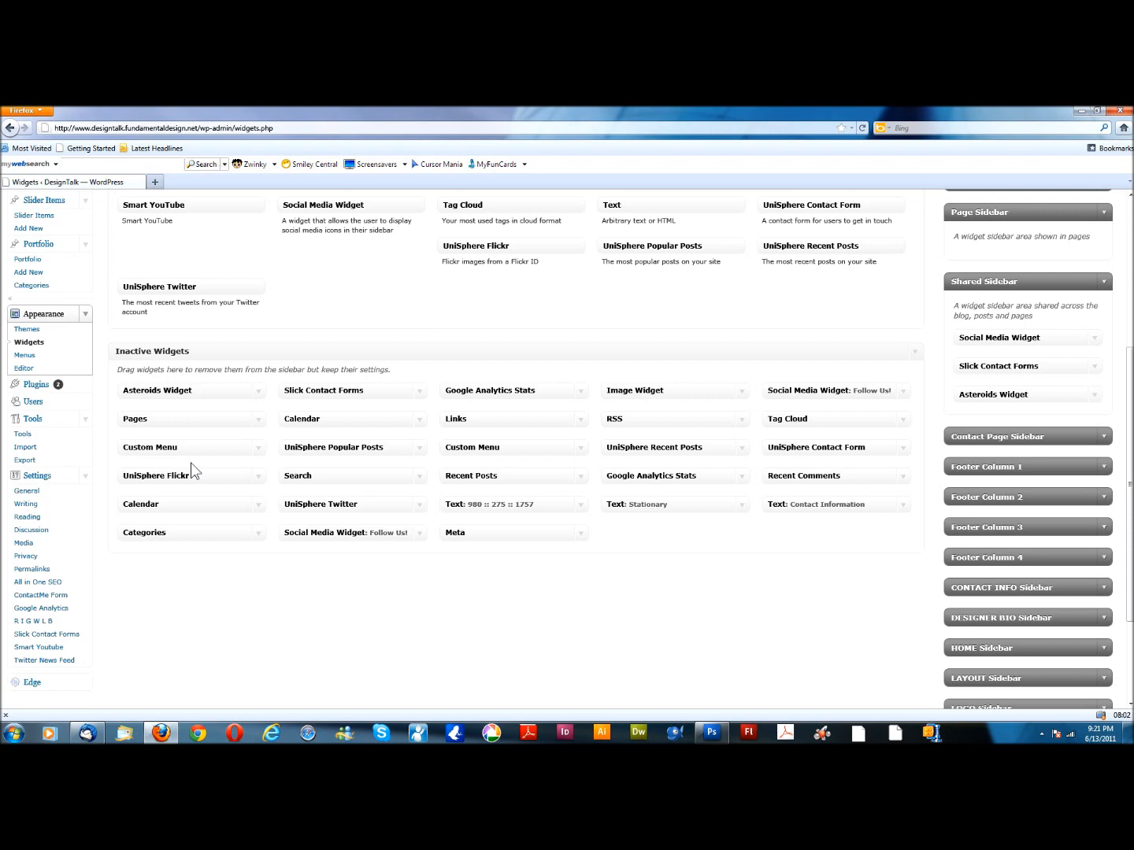
# Visit the public DesignTalk site, show the home slider's second slide and look through the HOME page down to its footer.
pyautogui.scroll(5, 191, 457)
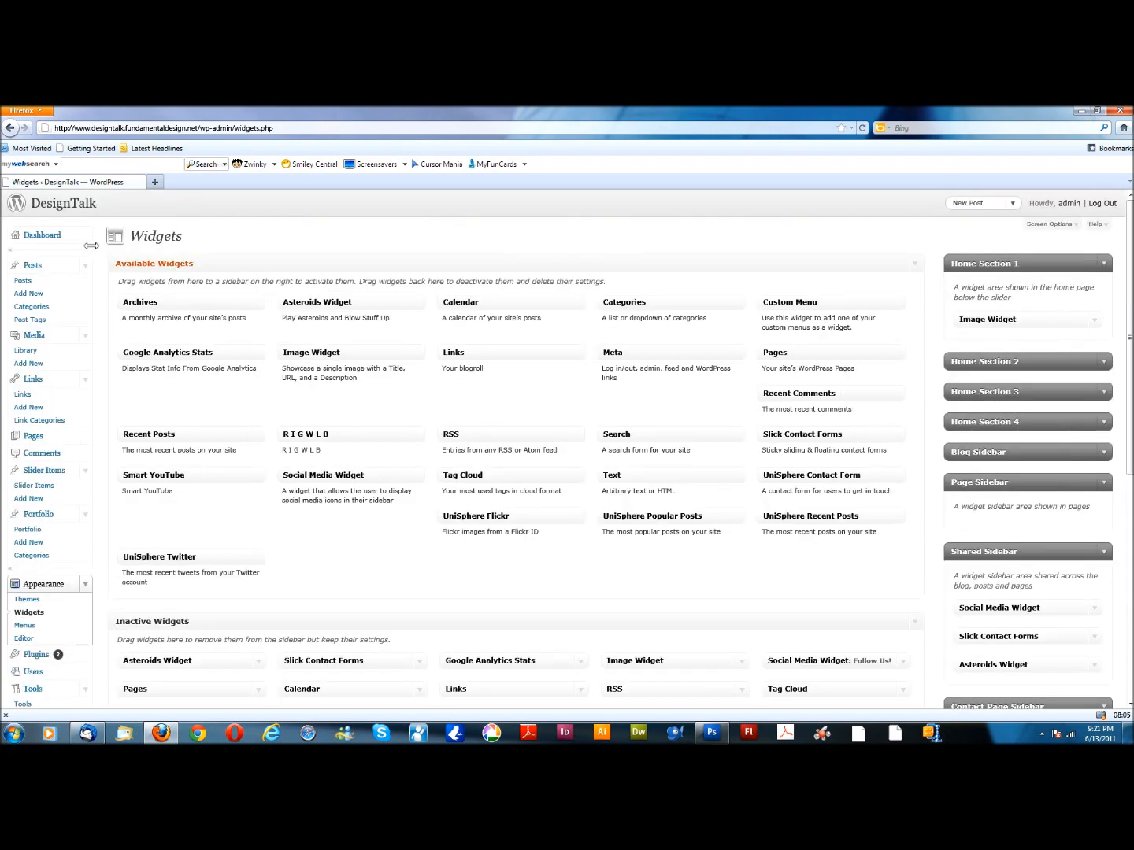
pyautogui.click(56, 206)
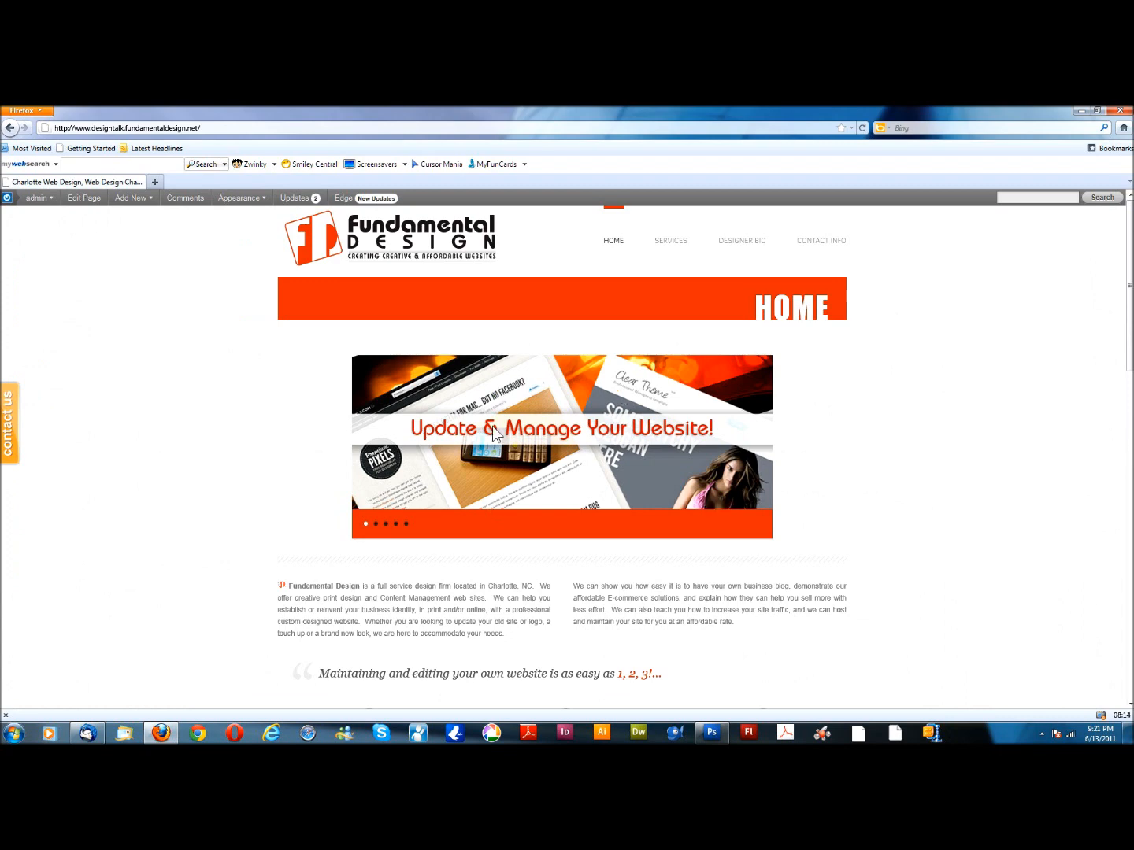
pyautogui.click(376, 525)
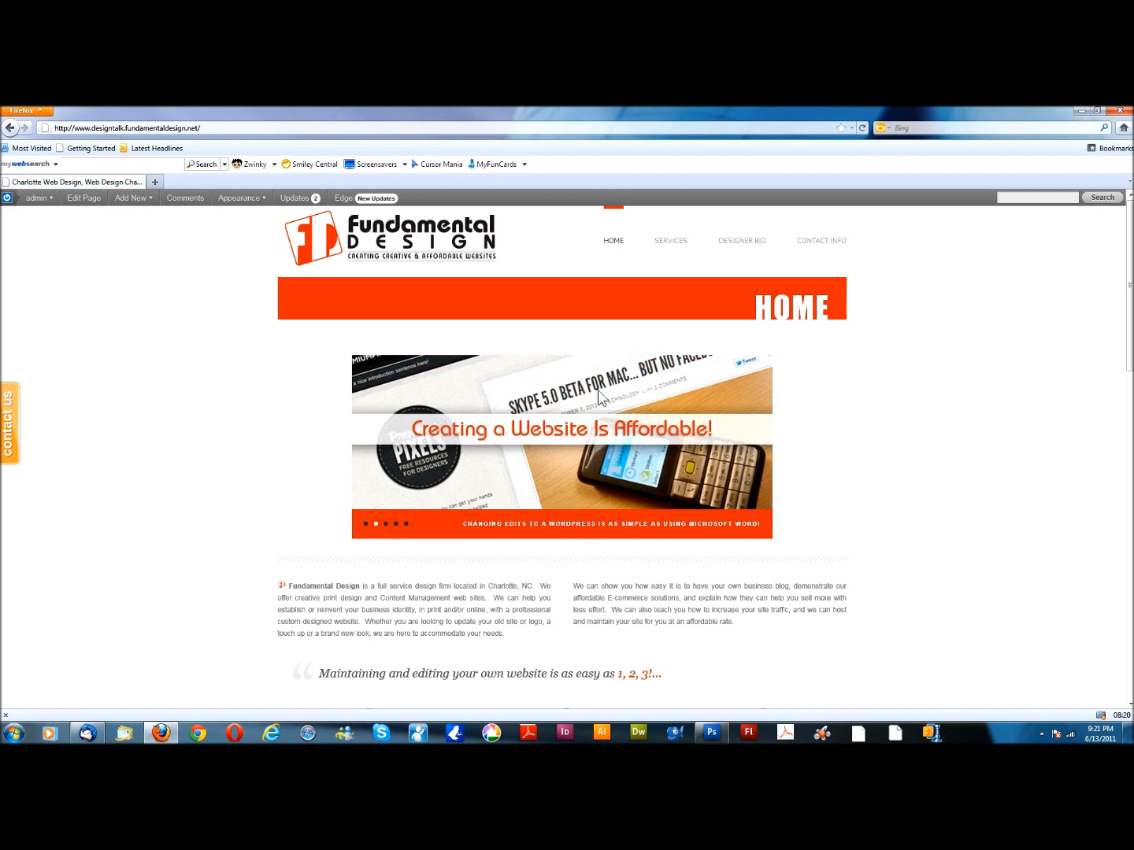
pyautogui.scroll(-3, 854, 516)
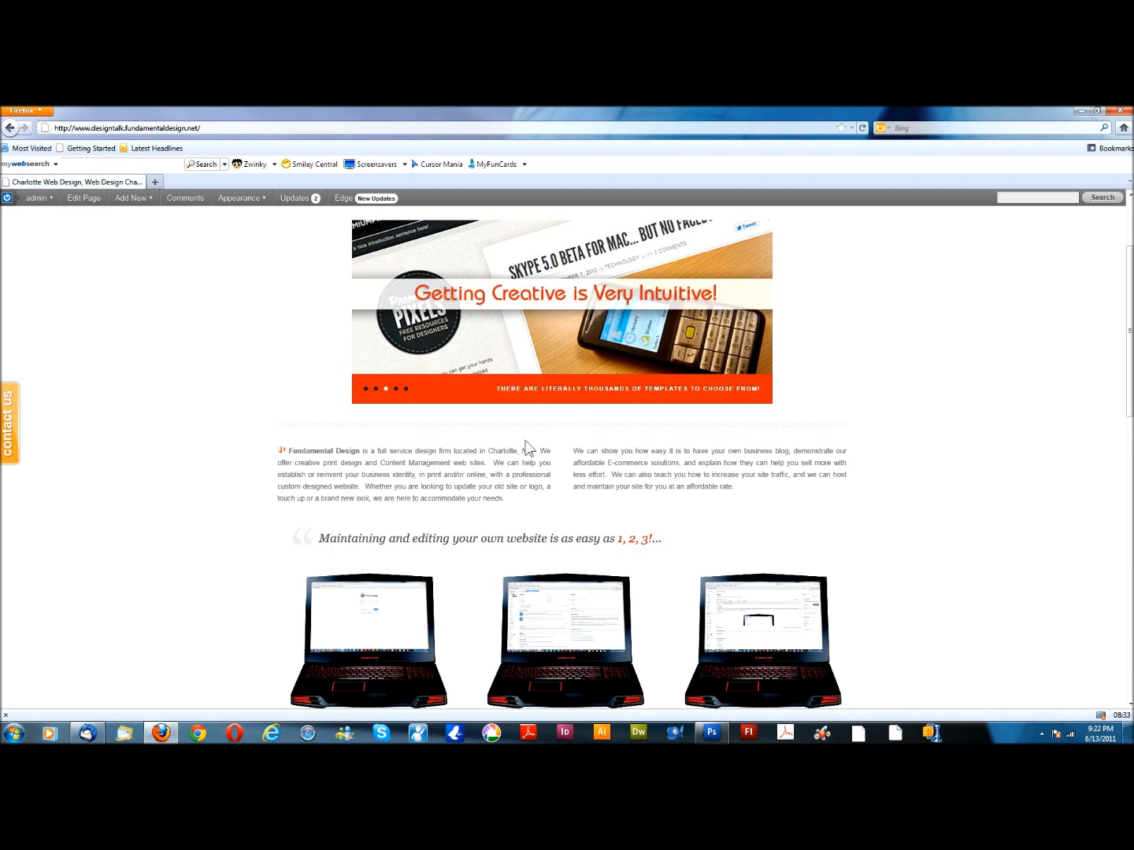
pyautogui.scroll(-5, 695, 526)
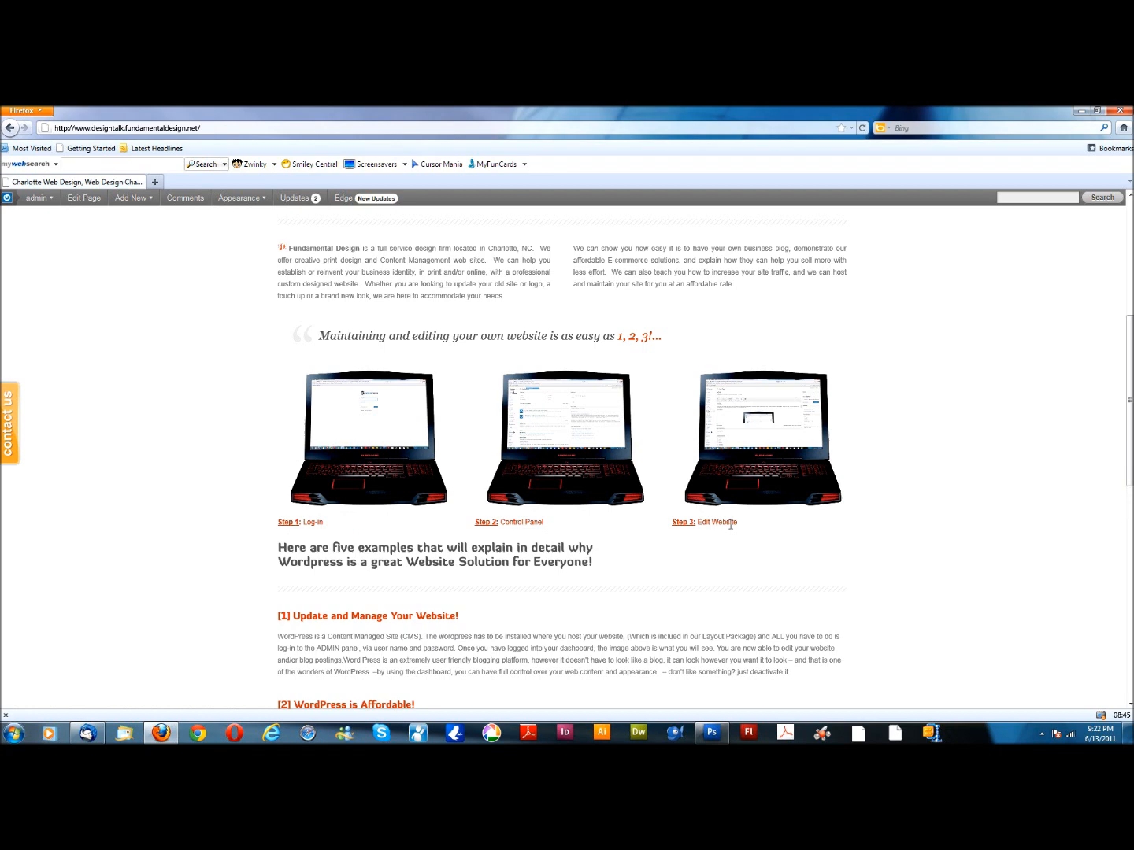
pyautogui.scroll(-2, 445, 465)
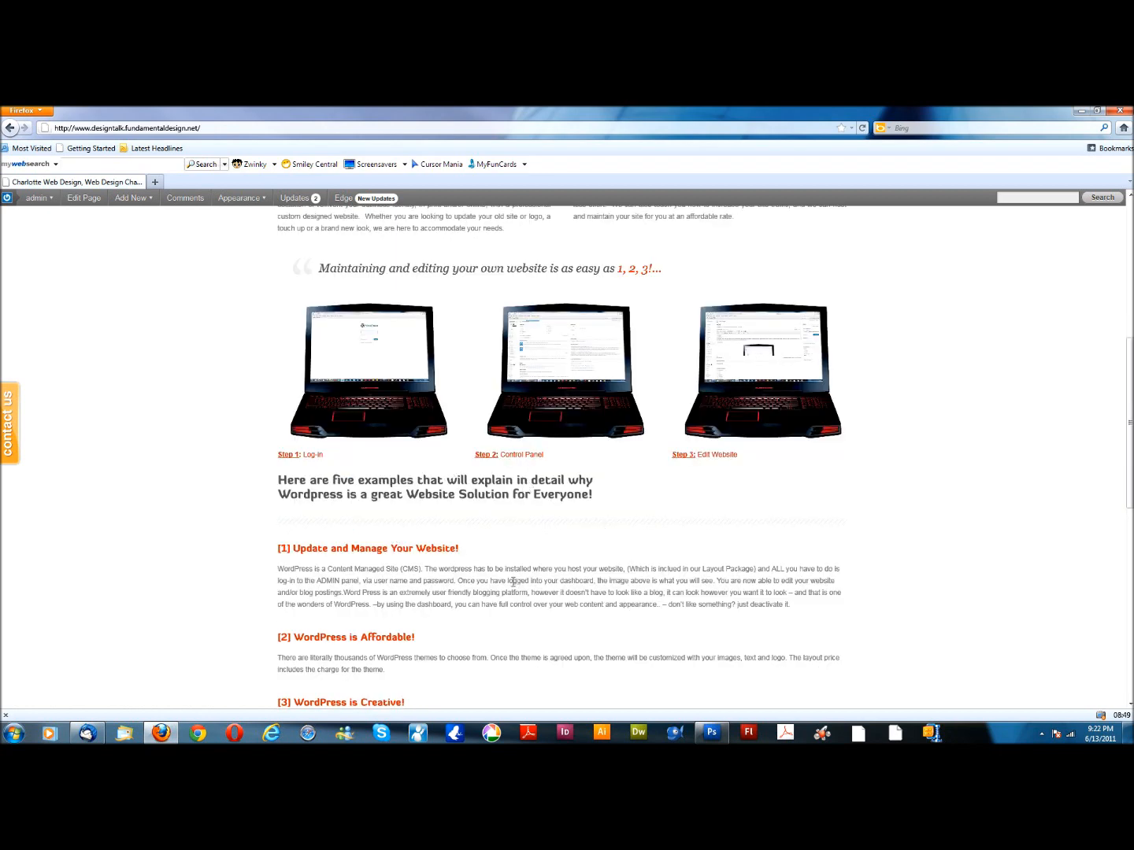
pyautogui.scroll(-15, 512, 582)
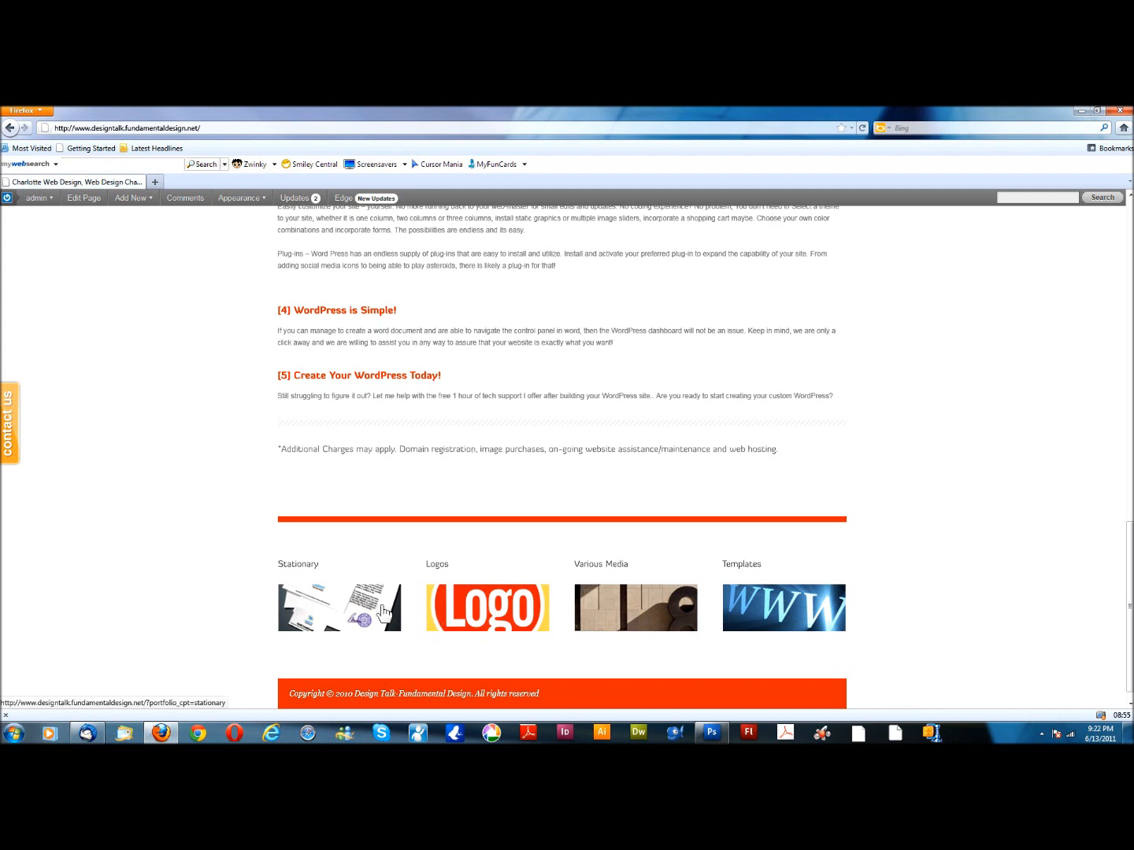
# Open the Logos and Templates portfolio galleries from the home page's footer thumbnails, returning to the home page after each.
pyautogui.click(484, 617)
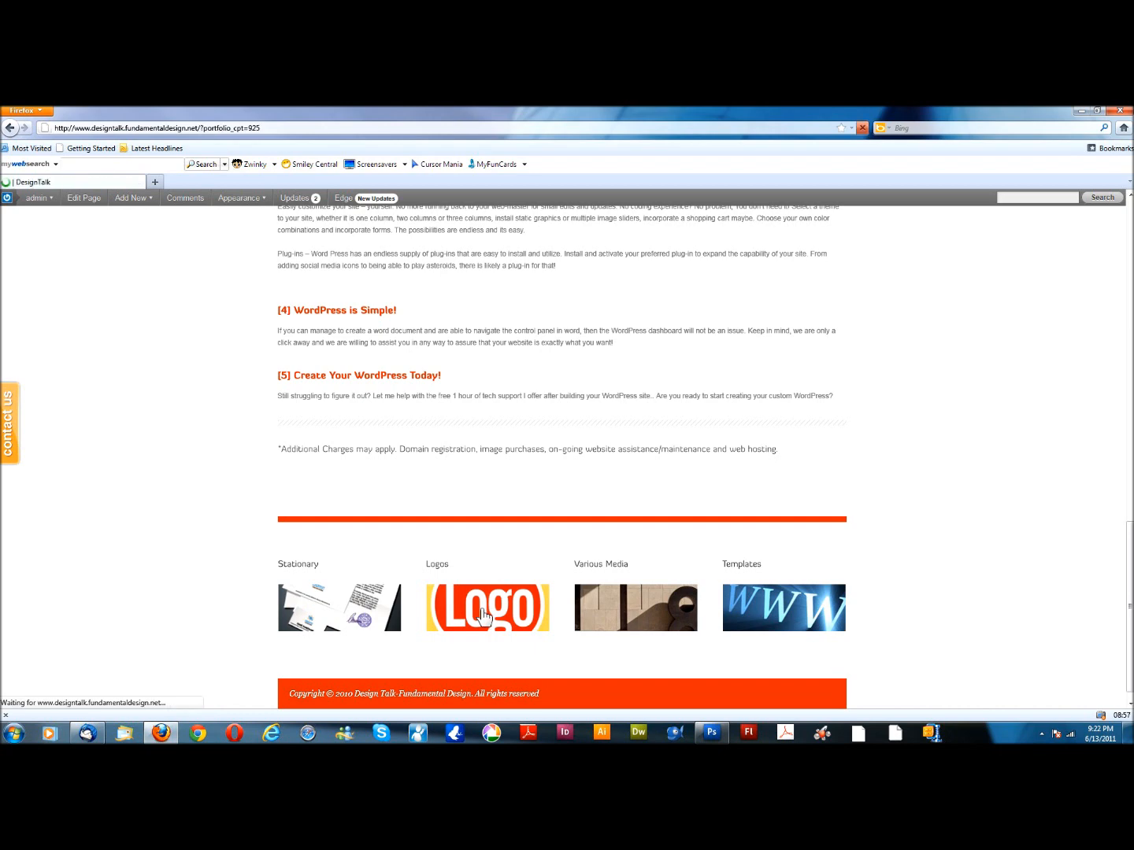
pyautogui.click(10, 127)
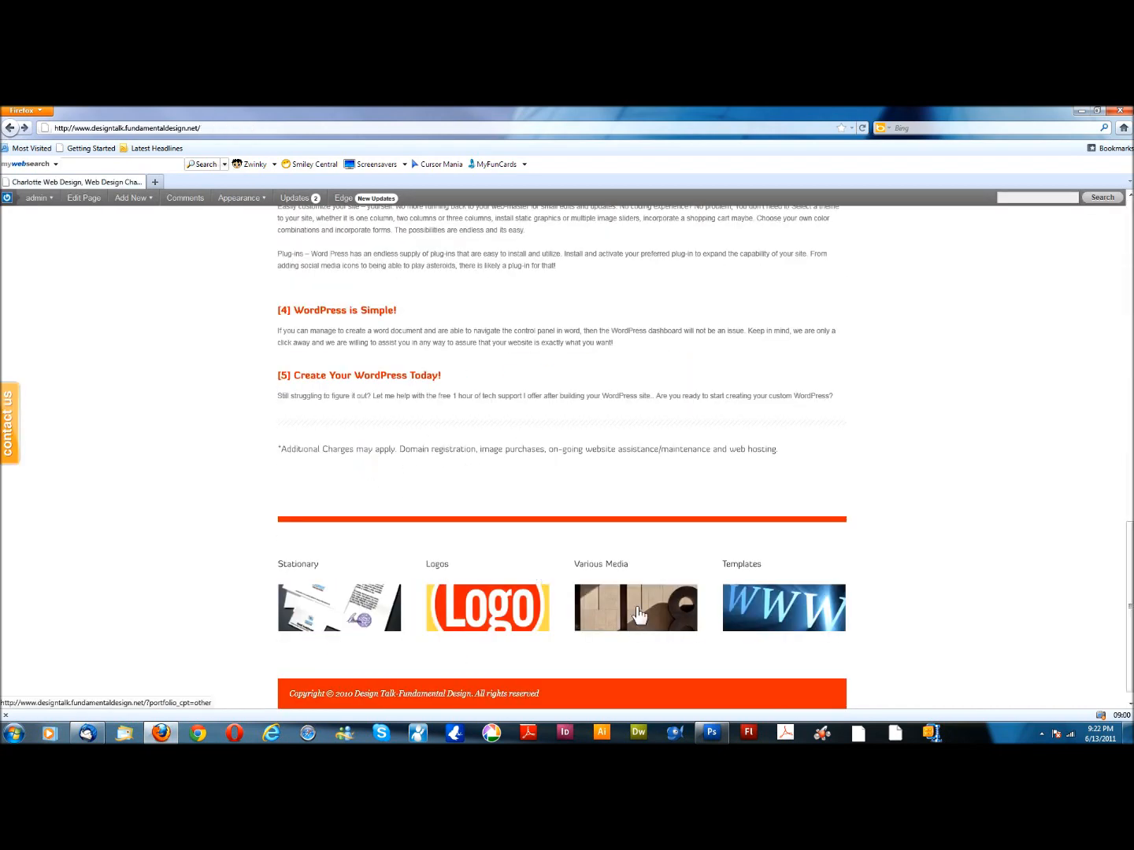
pyautogui.click(777, 620)
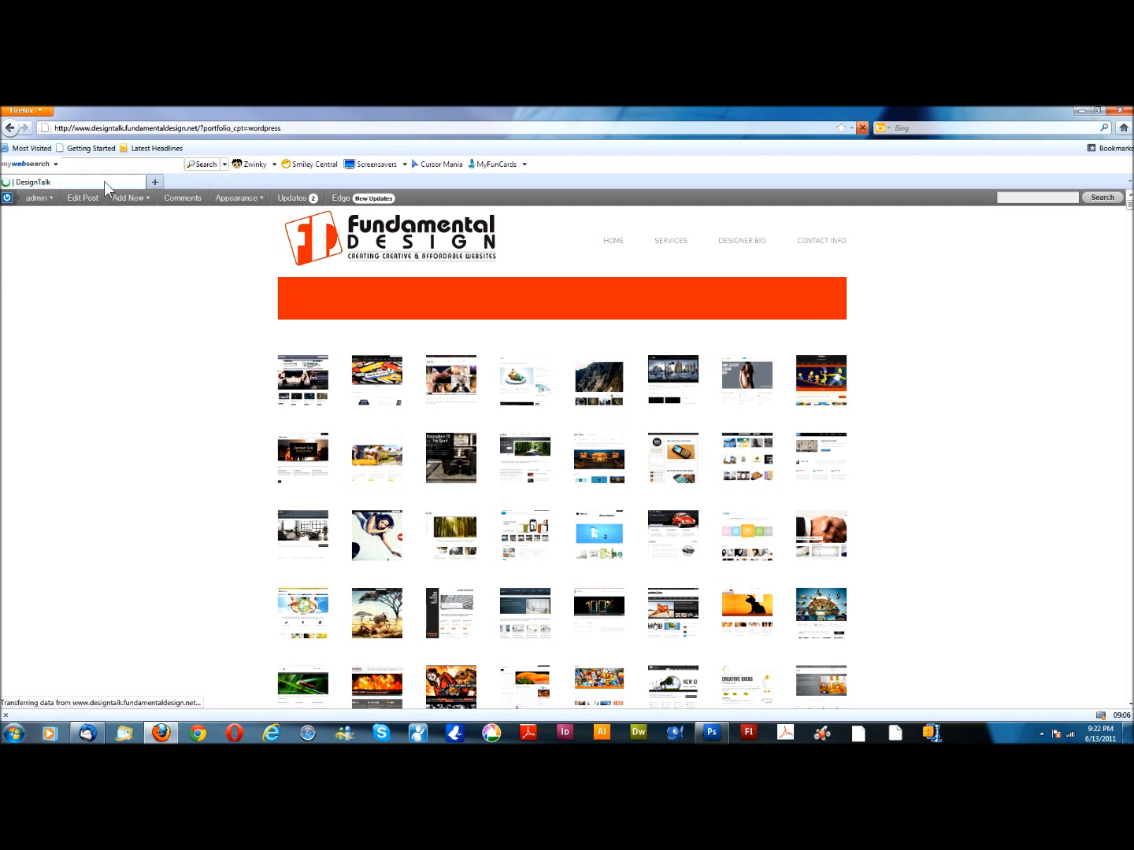
pyautogui.click(424, 254)
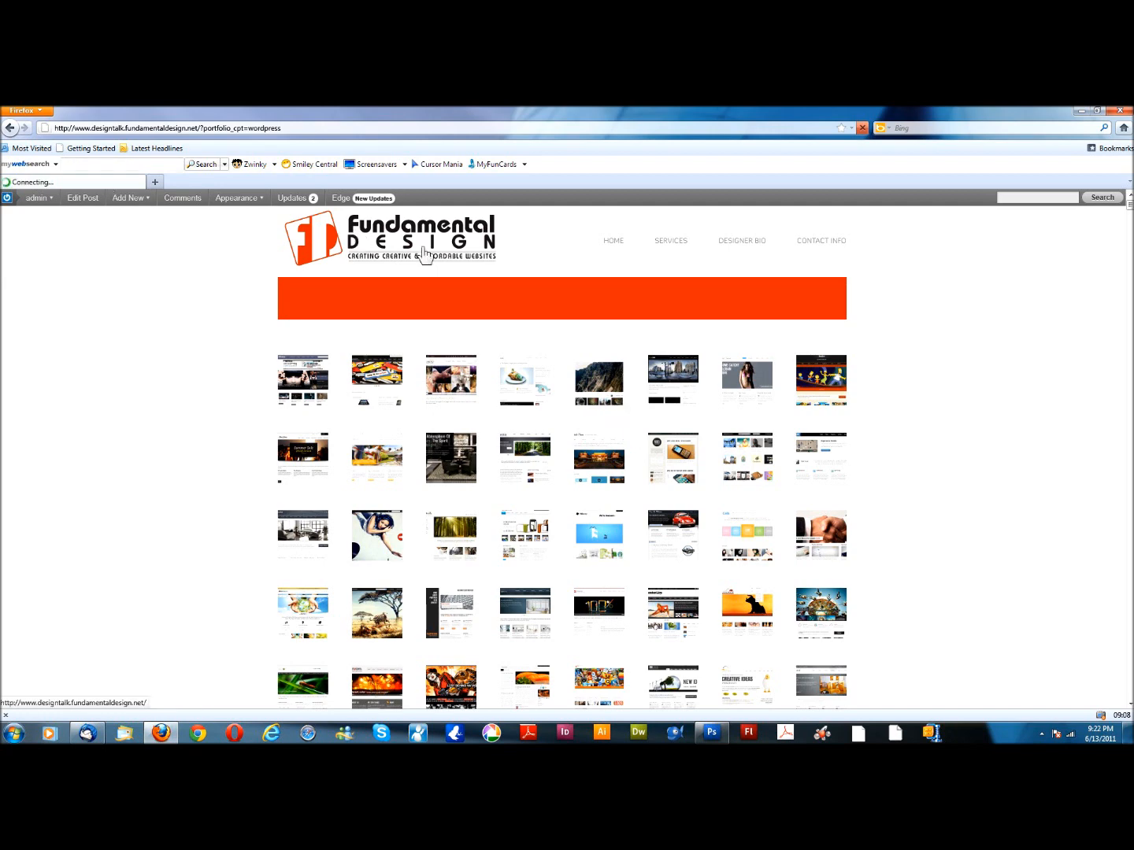